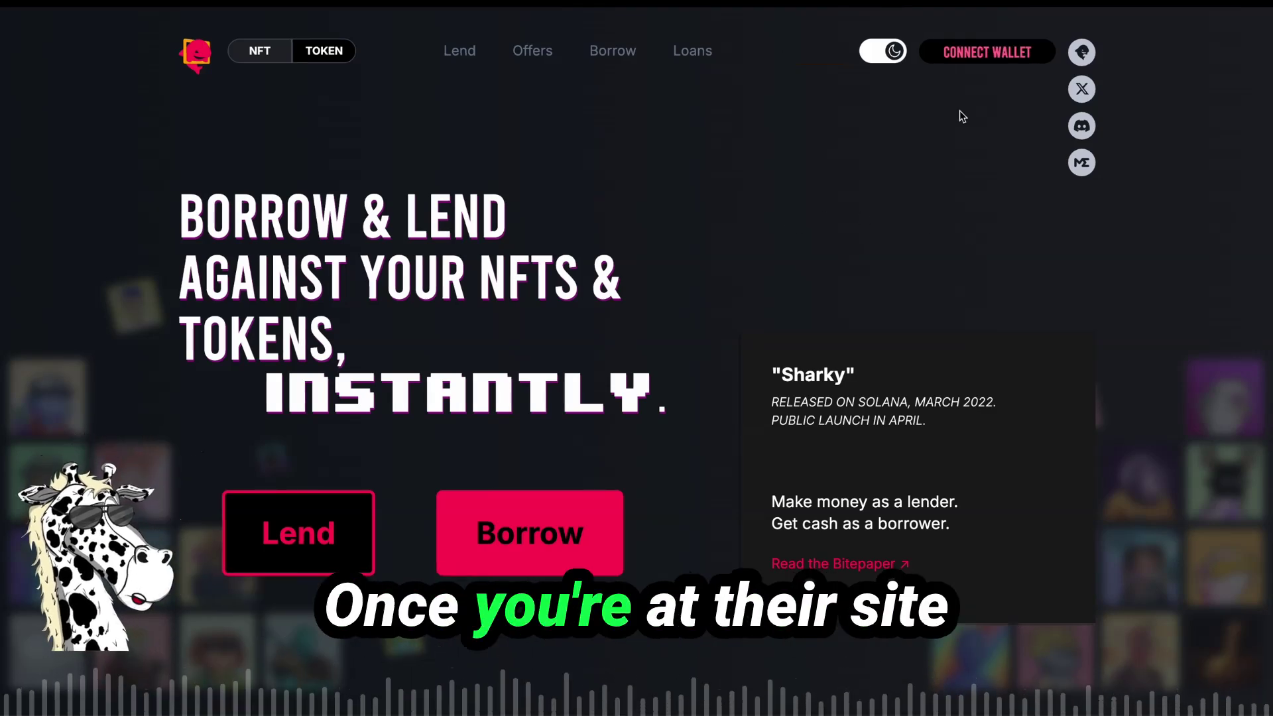
# Connect the Phantom wallet on Solana to the Sharky site, listing all wallet options first
pyautogui.click(783, 114)
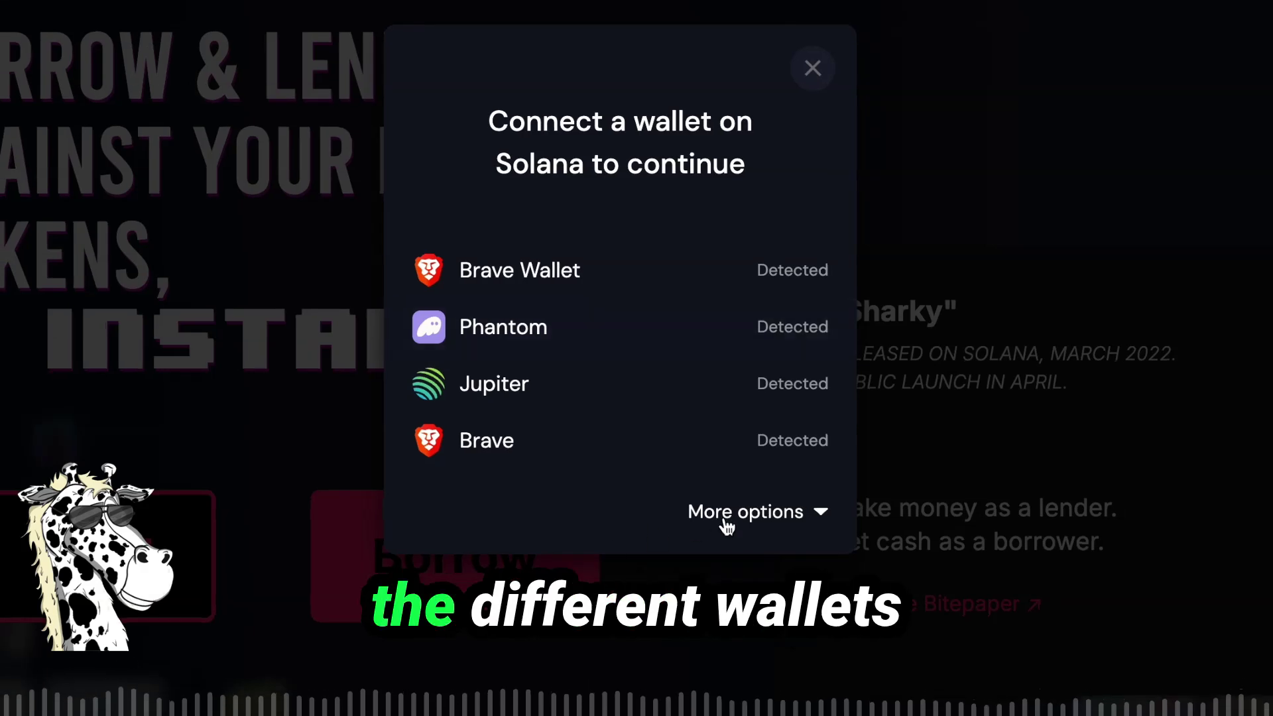
pyautogui.click(726, 514)
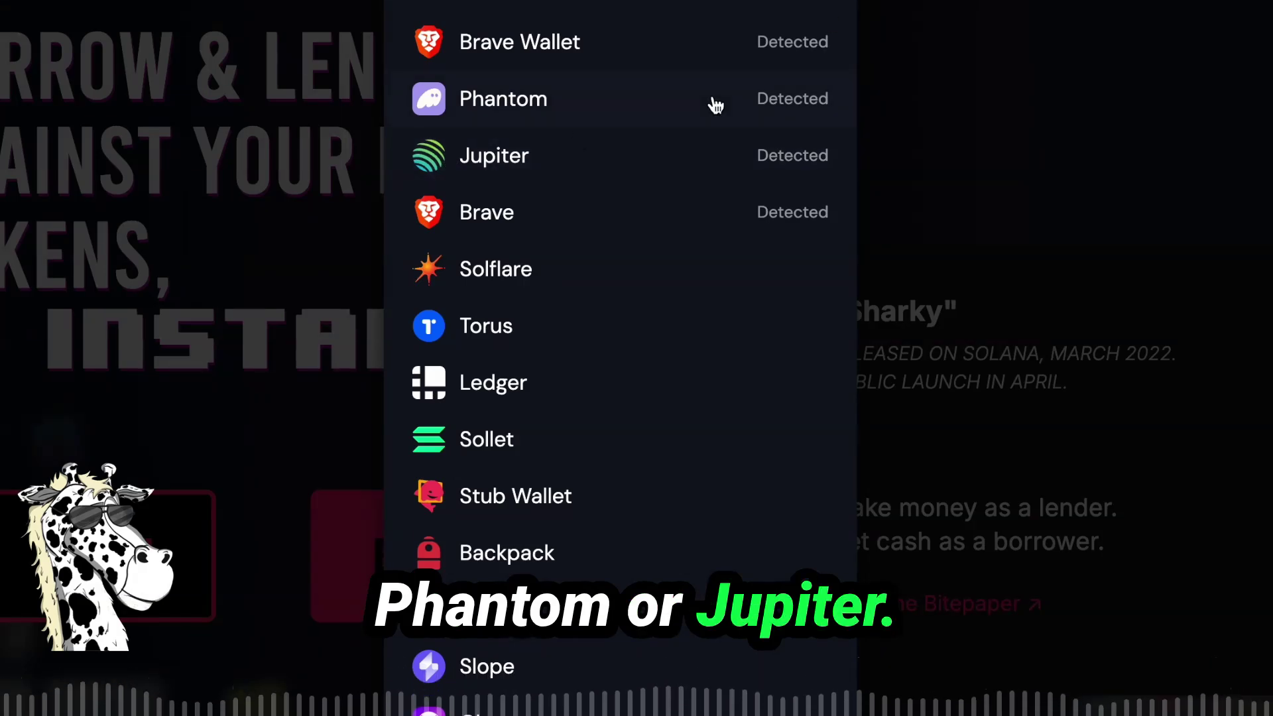
pyautogui.click(435, 109)
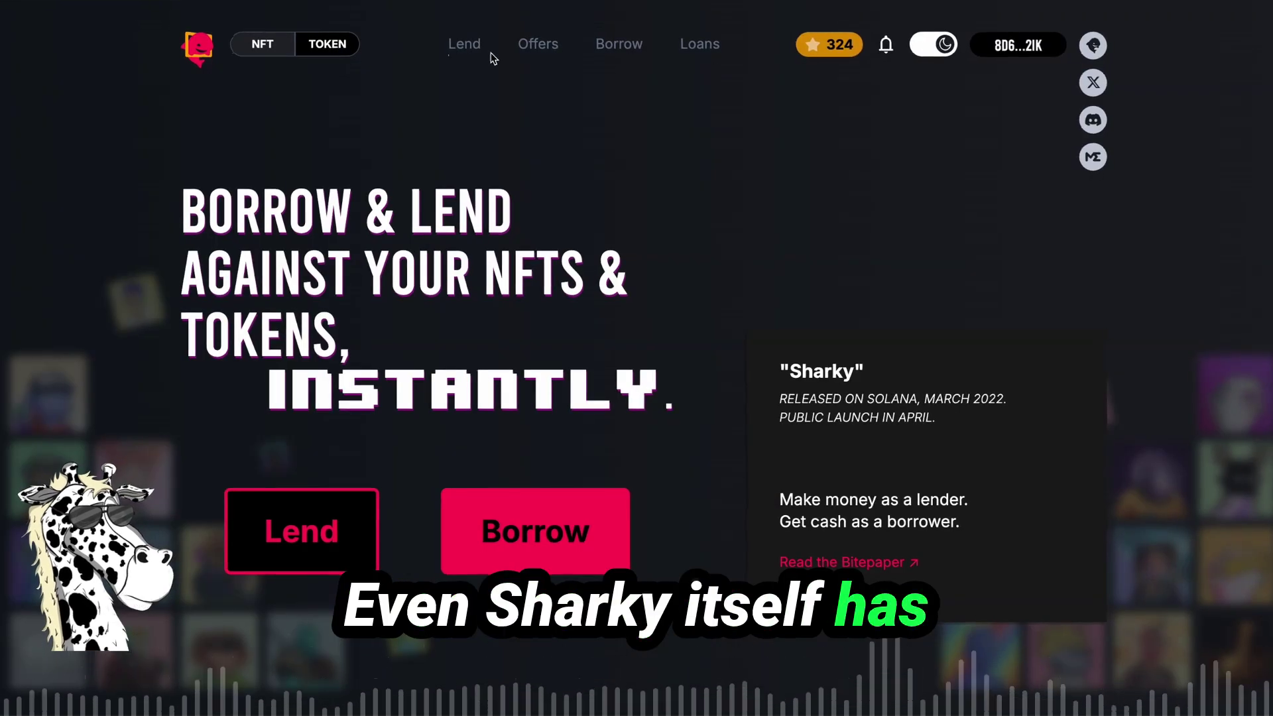
# Open the lending page, then review the APYs of the USDC and SOL earning vaults on Jupiter Lend
pyautogui.click(465, 43)
pyautogui.click(327, 65)
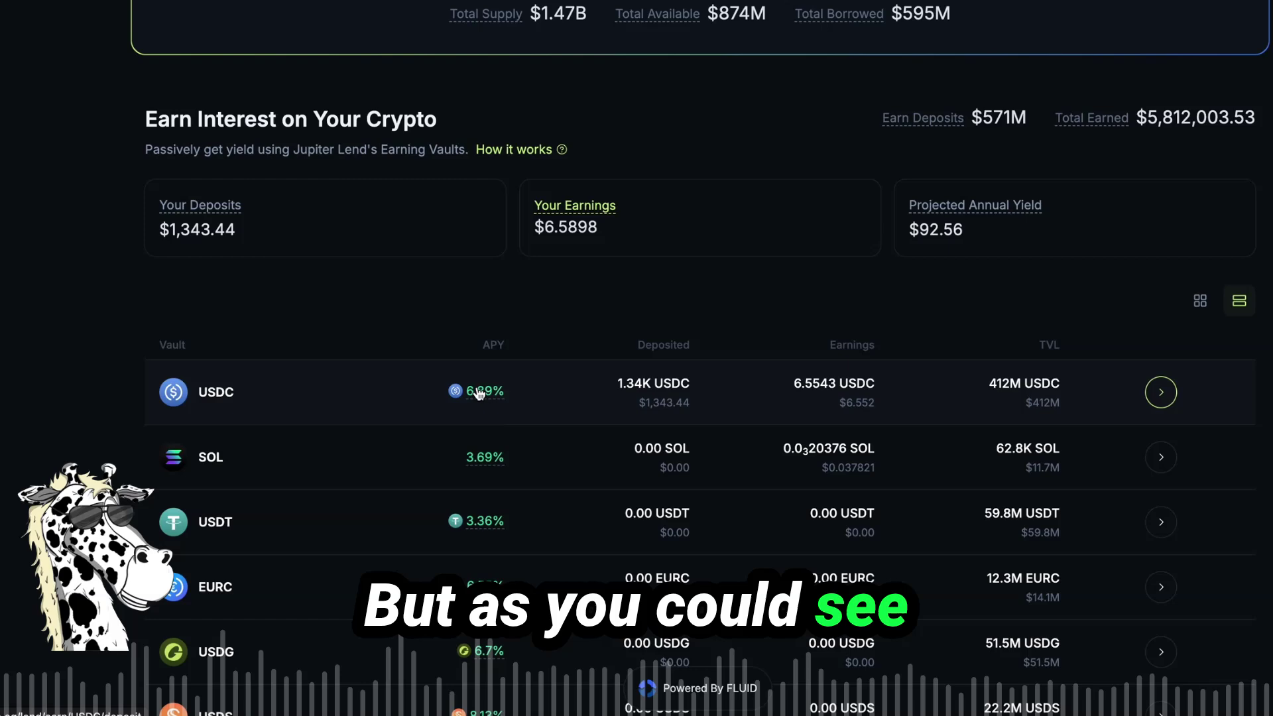
pyautogui.moveTo(460, 423)
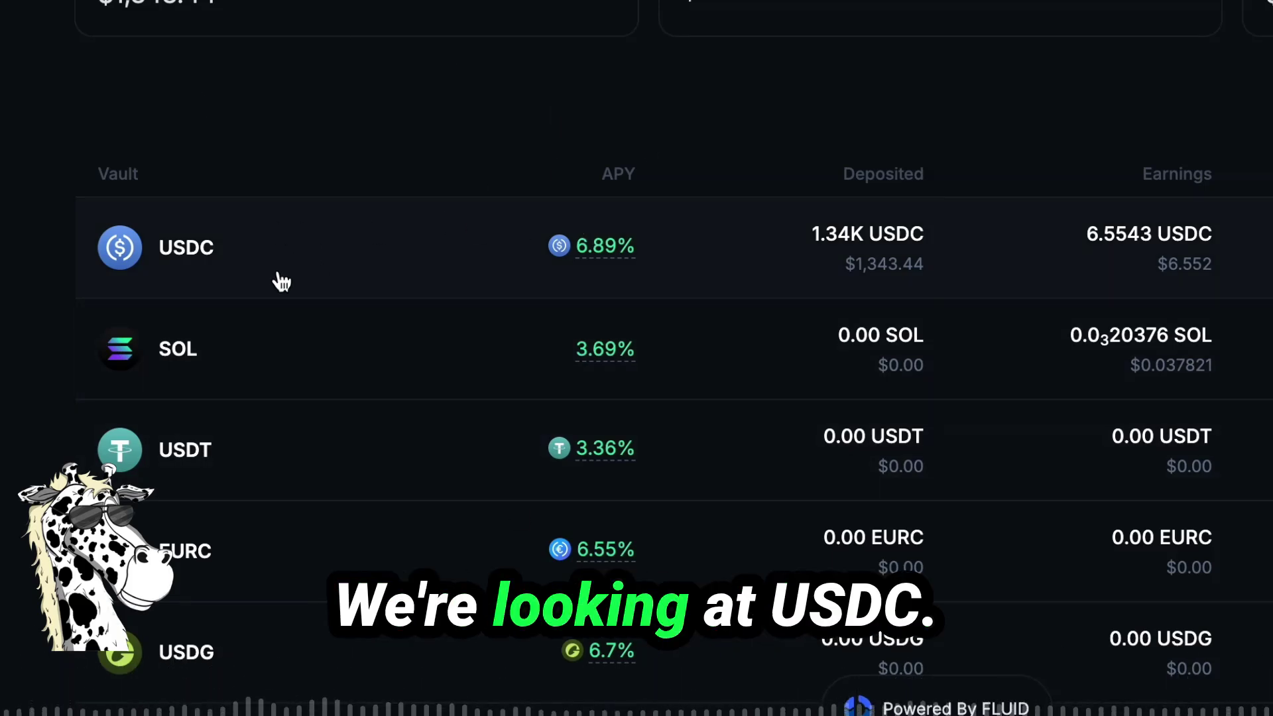
pyautogui.scroll(-3, 404, 179)
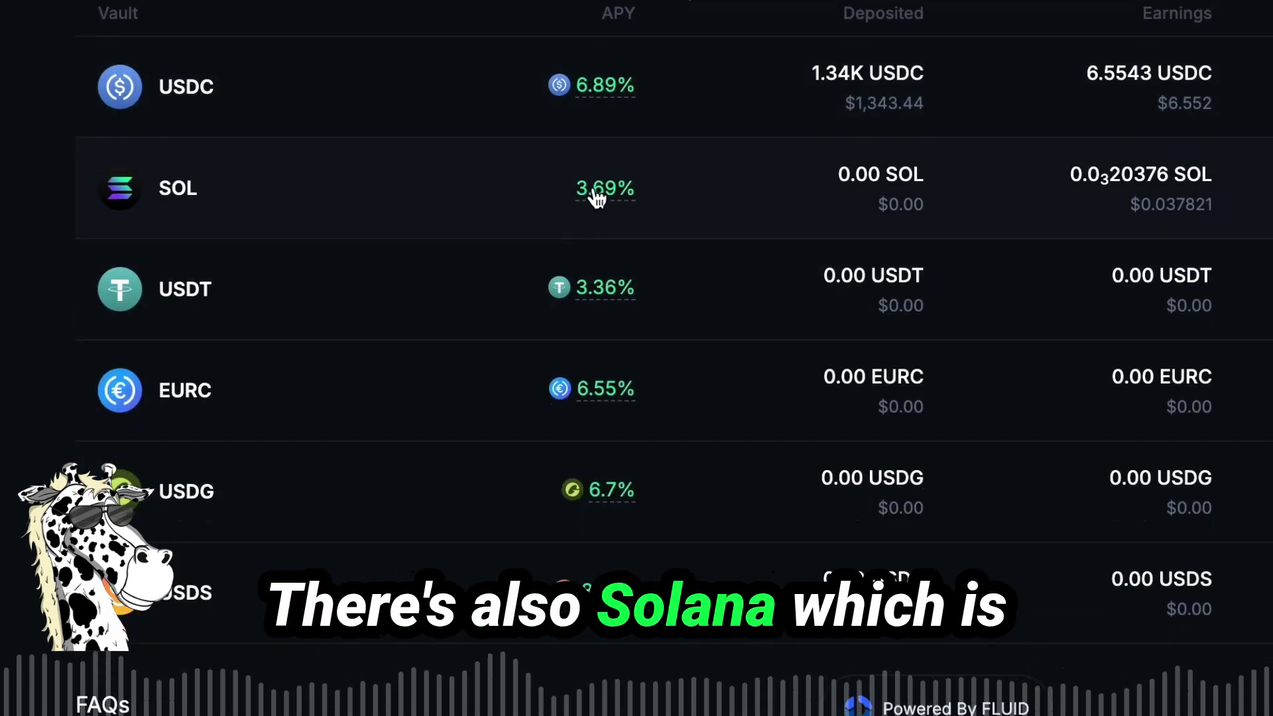
pyautogui.moveTo(606, 197)
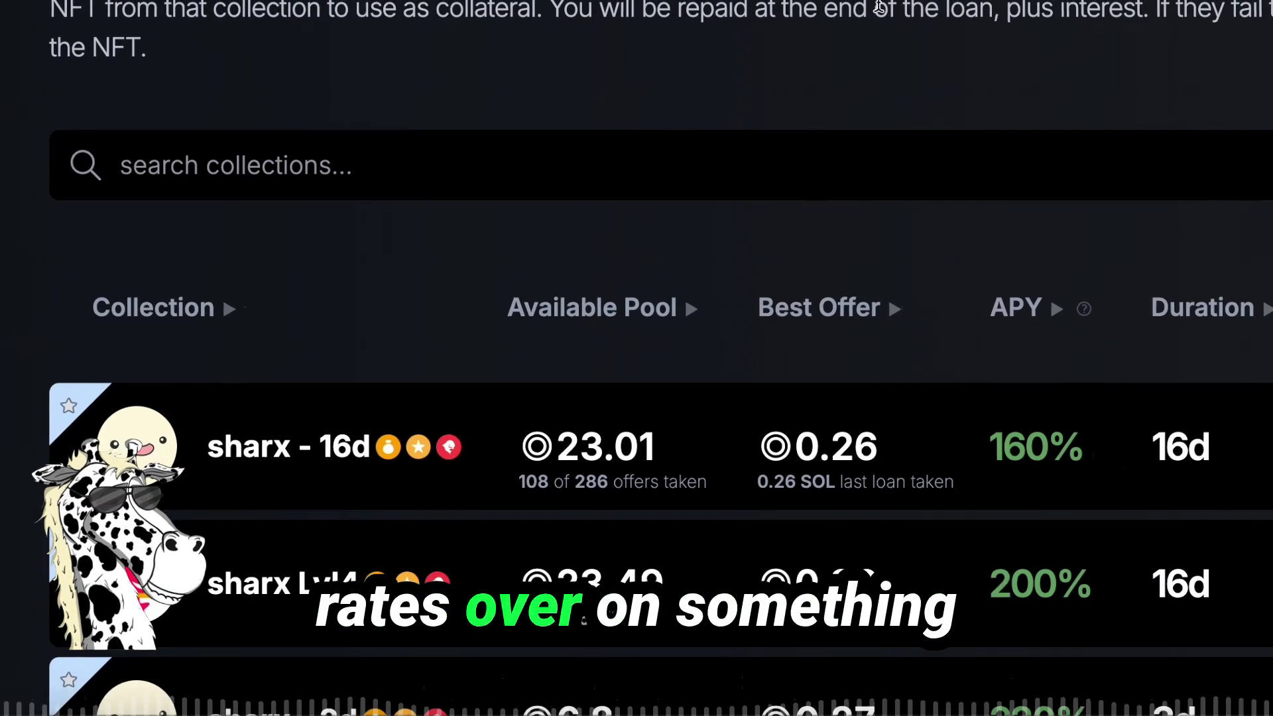
# Compare Sharky's NFT collection loan rates and the existing offers with the Jupiter Lend vault APYs
pyautogui.scroll(-4, 879, 7)
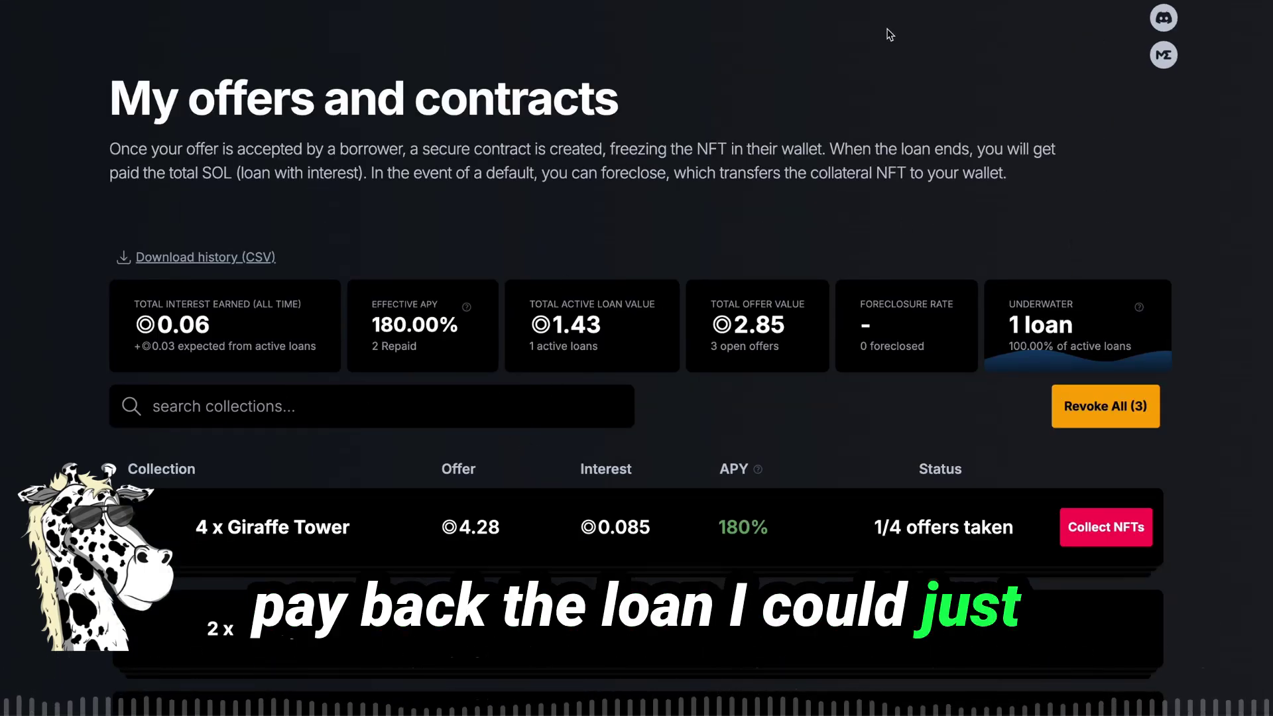
pyautogui.scroll(2, 160, 171)
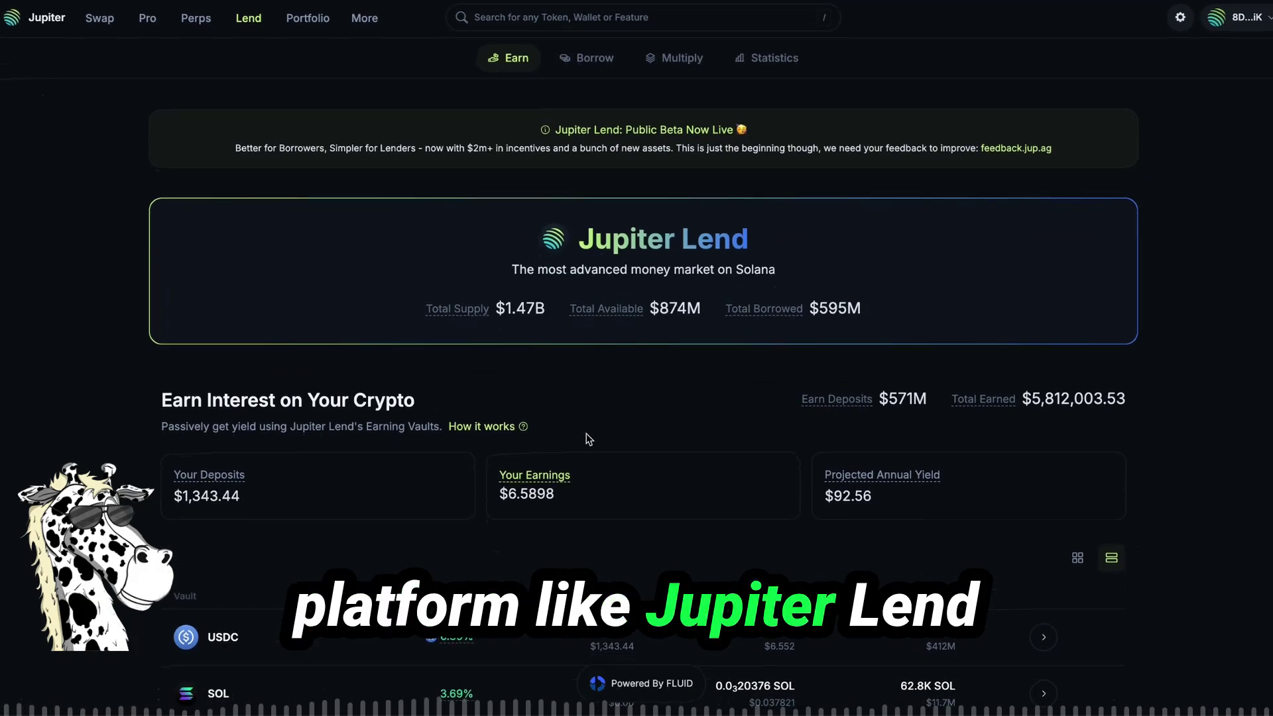
pyautogui.scroll(-6, 589, 438)
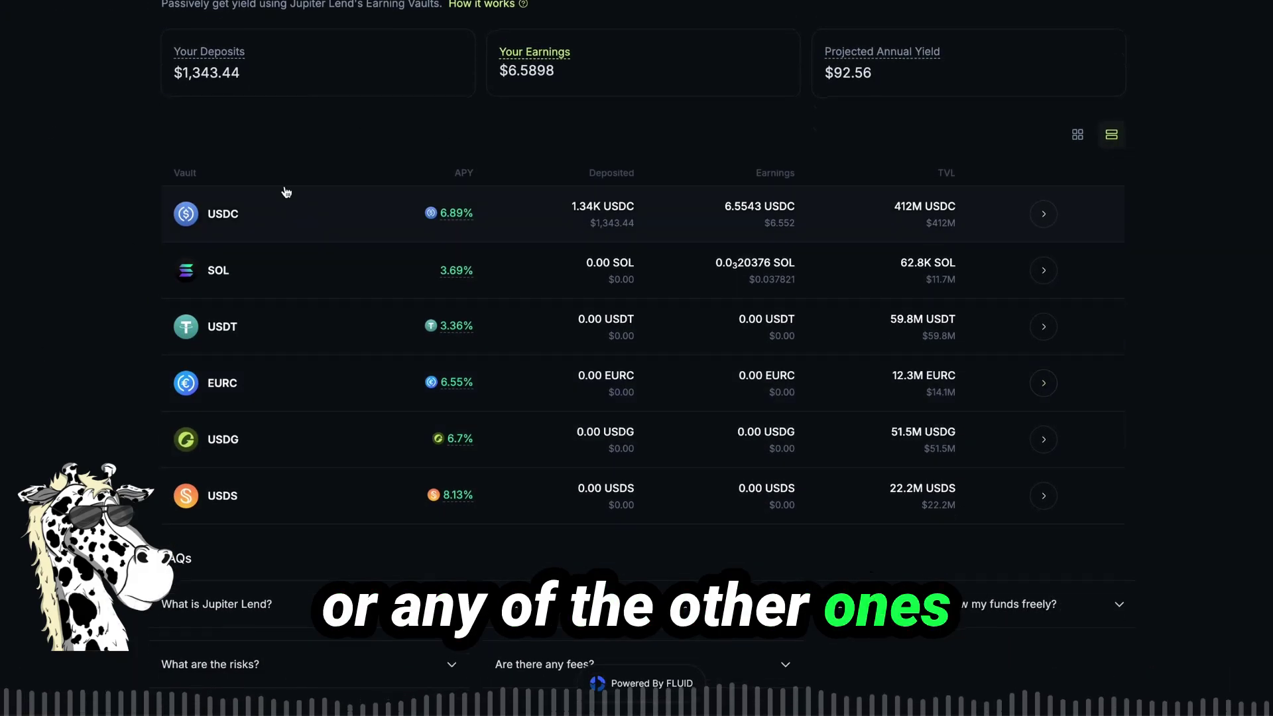
pyautogui.moveTo(451, 277)
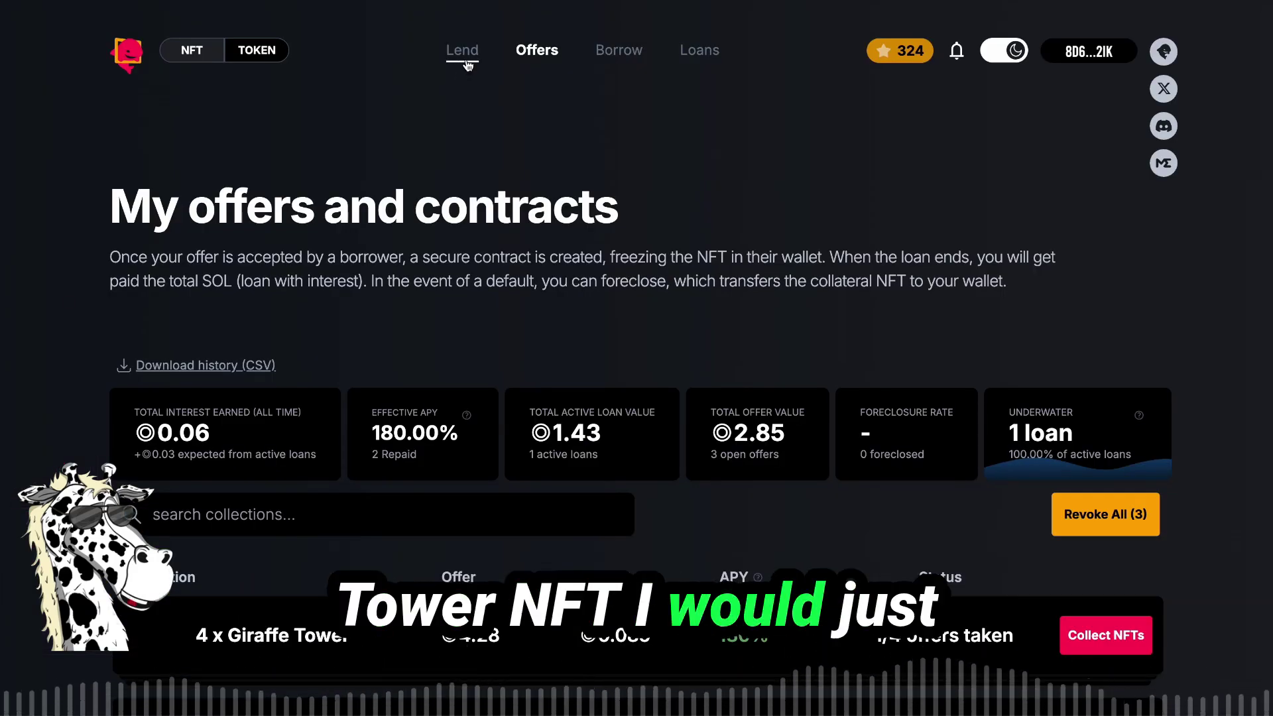
# Search Sharky's lending collections for "giraffe tower" and examine the collection's recently taken active loans
pyautogui.click(462, 51)
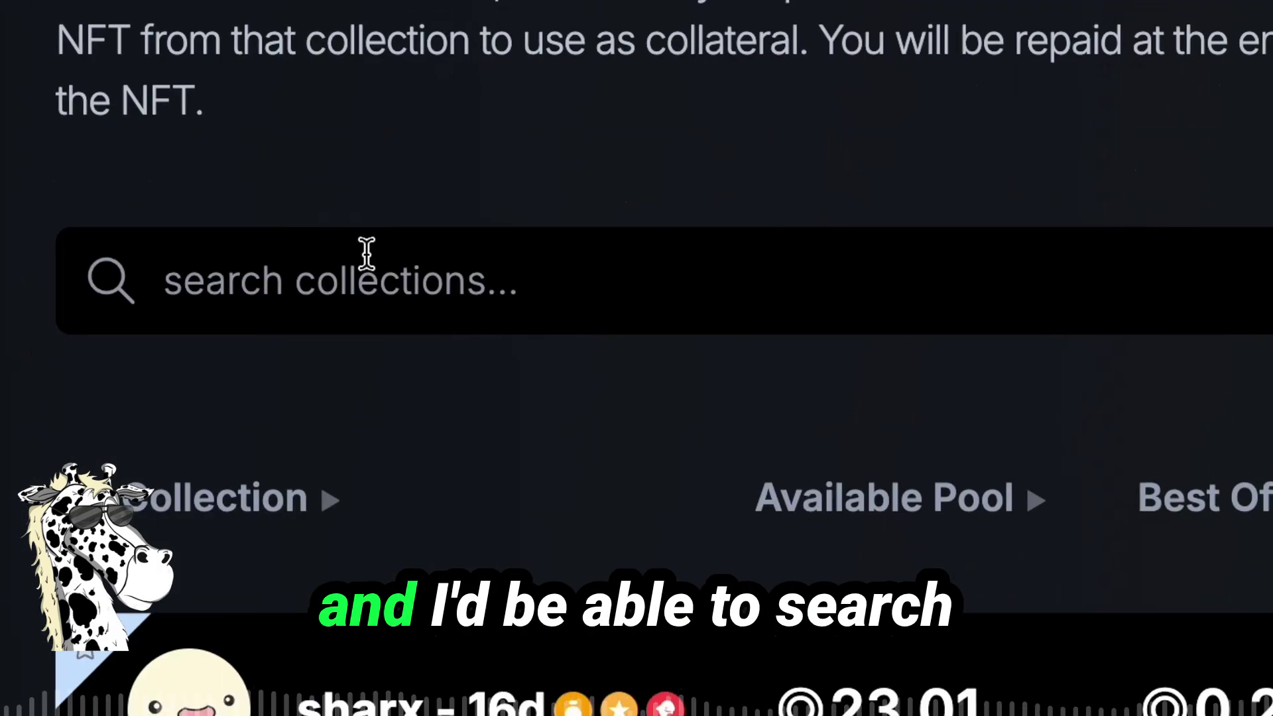
pyautogui.click(343, 299)
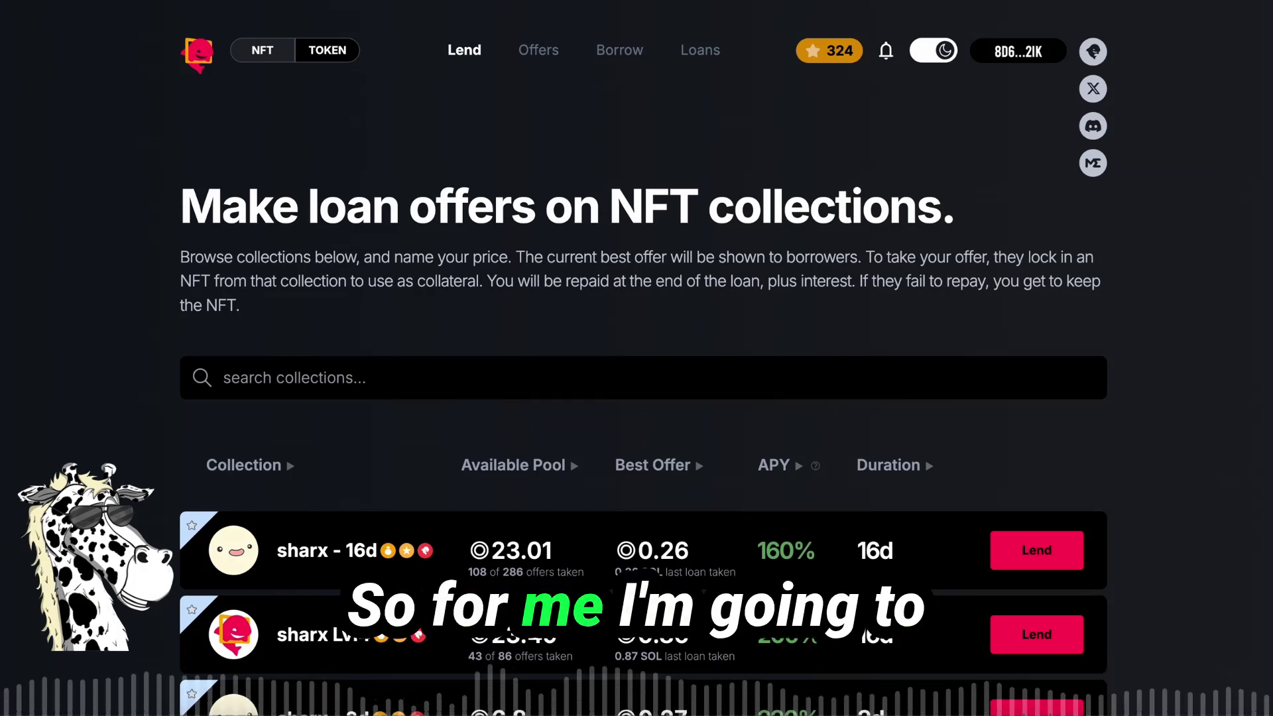
pyautogui.write('giraffe tower')
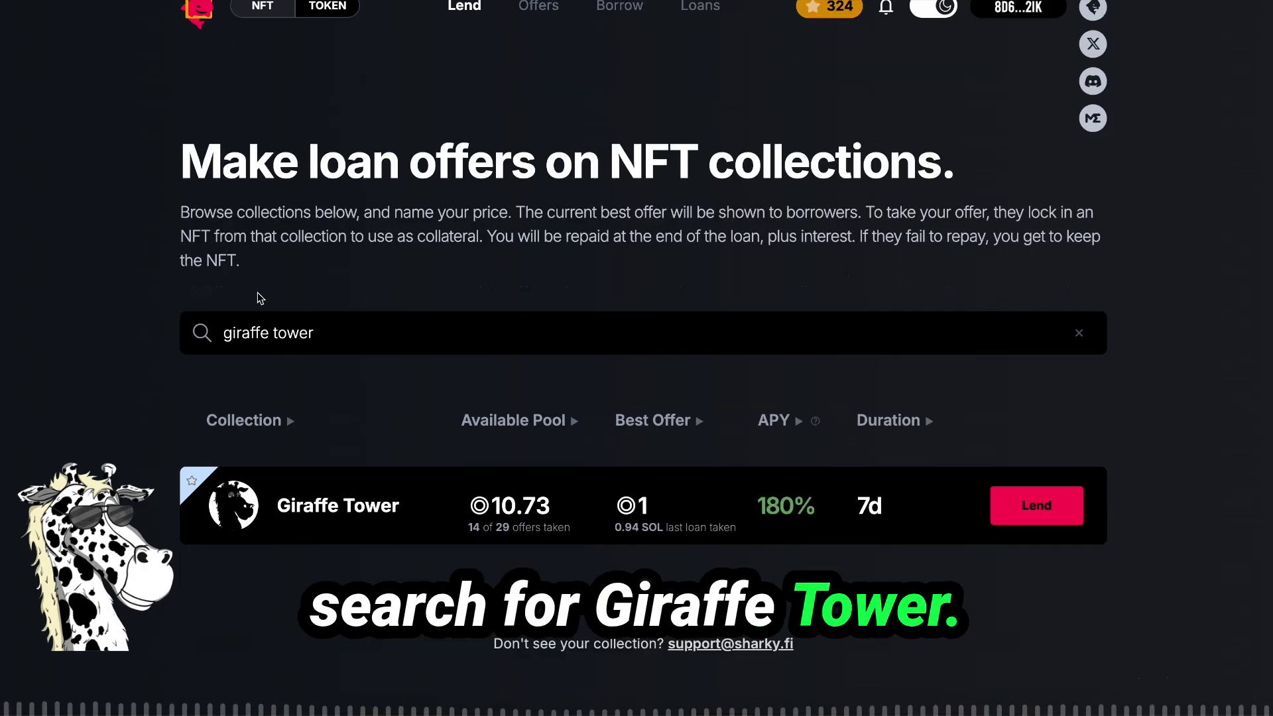
pyautogui.moveTo(354, 528)
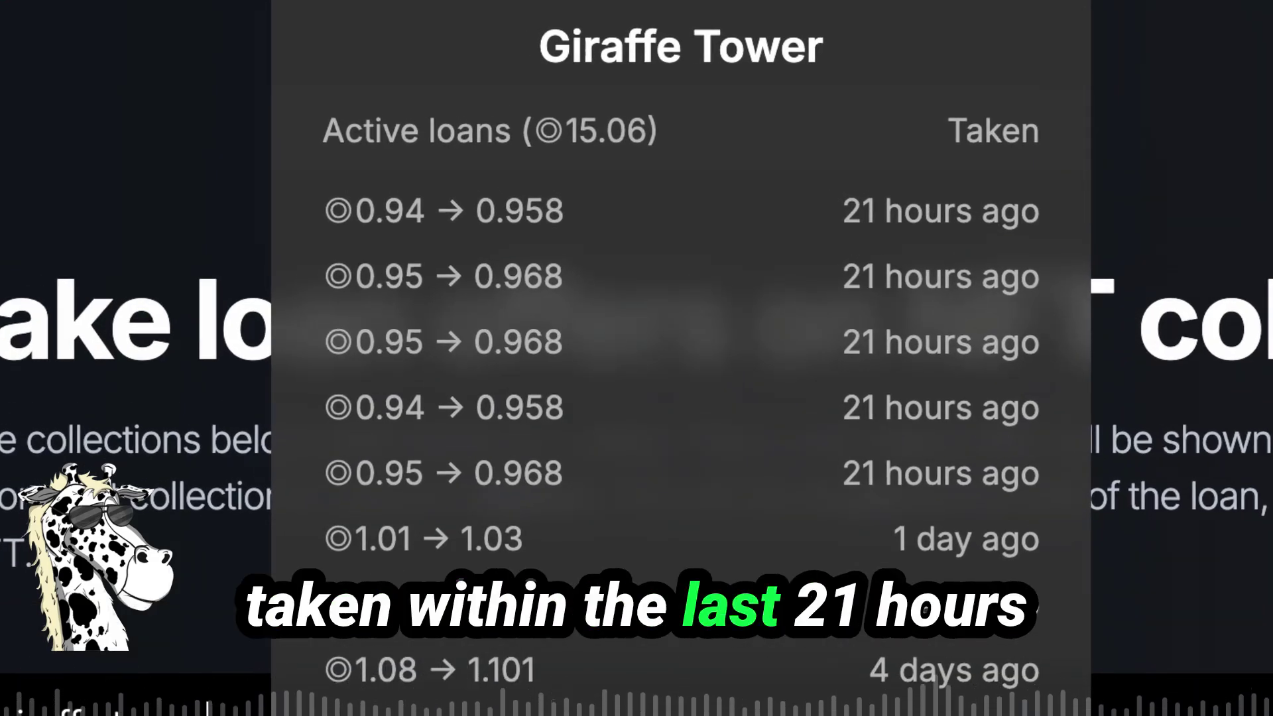
pyautogui.scroll(-10, 274, 371)
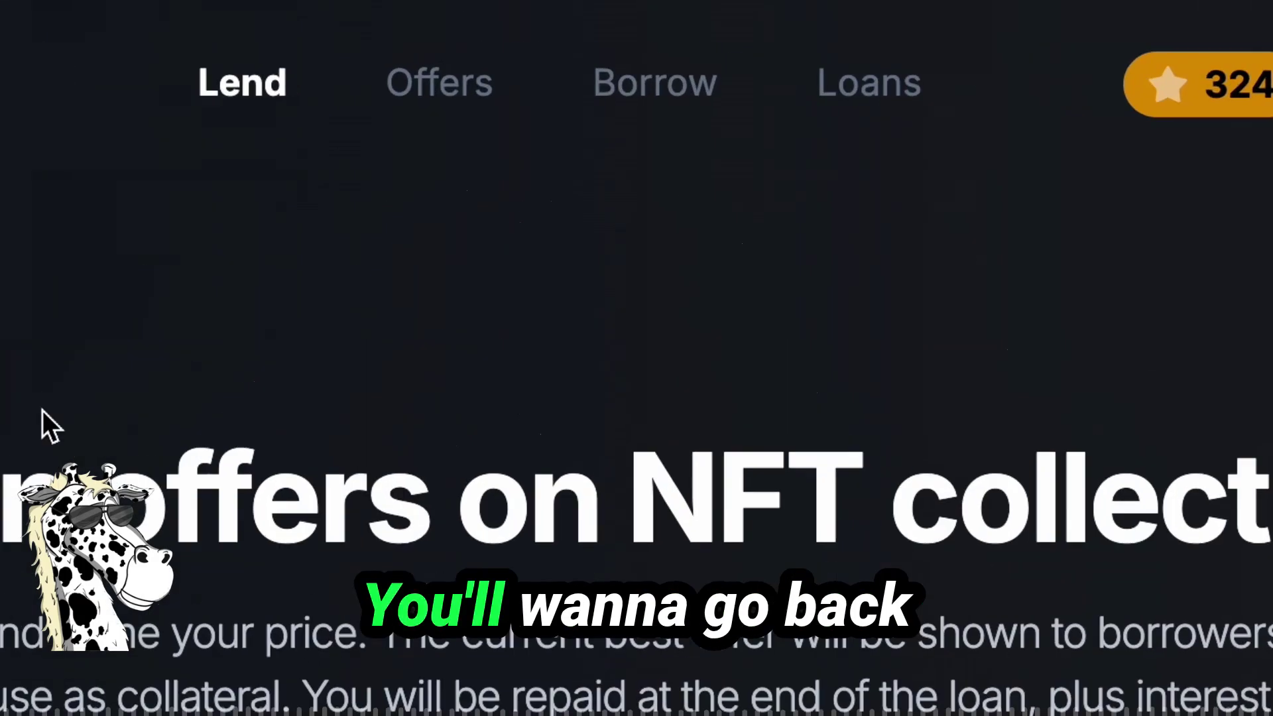
# Open the own offers and contracts page and expand the Giraffe Tower group into its individual offers
pyautogui.click(434, 118)
pyautogui.scroll(-1, 932, 397)
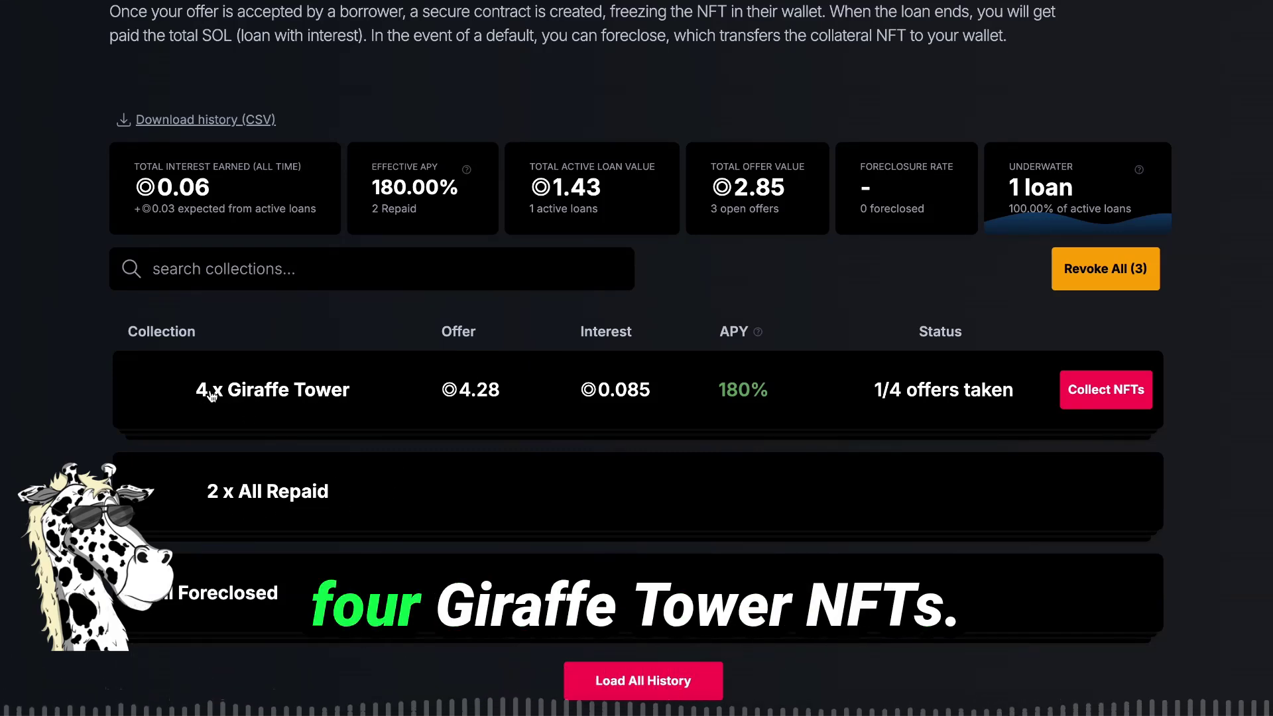
pyautogui.click(399, 396)
pyautogui.scroll(-2, 399, 396)
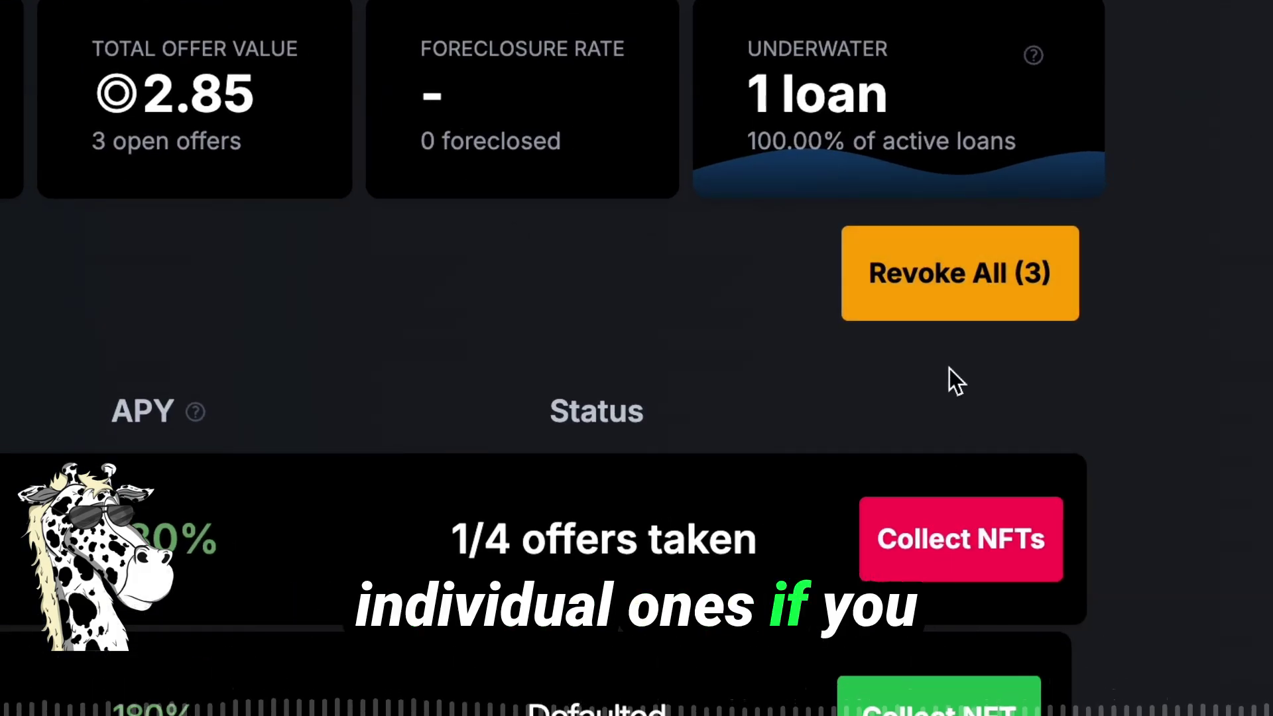
# Revoke all three open Giraffe Tower offers, approve the transaction in the wallet and dismiss the result dialog
pyautogui.click(935, 287)
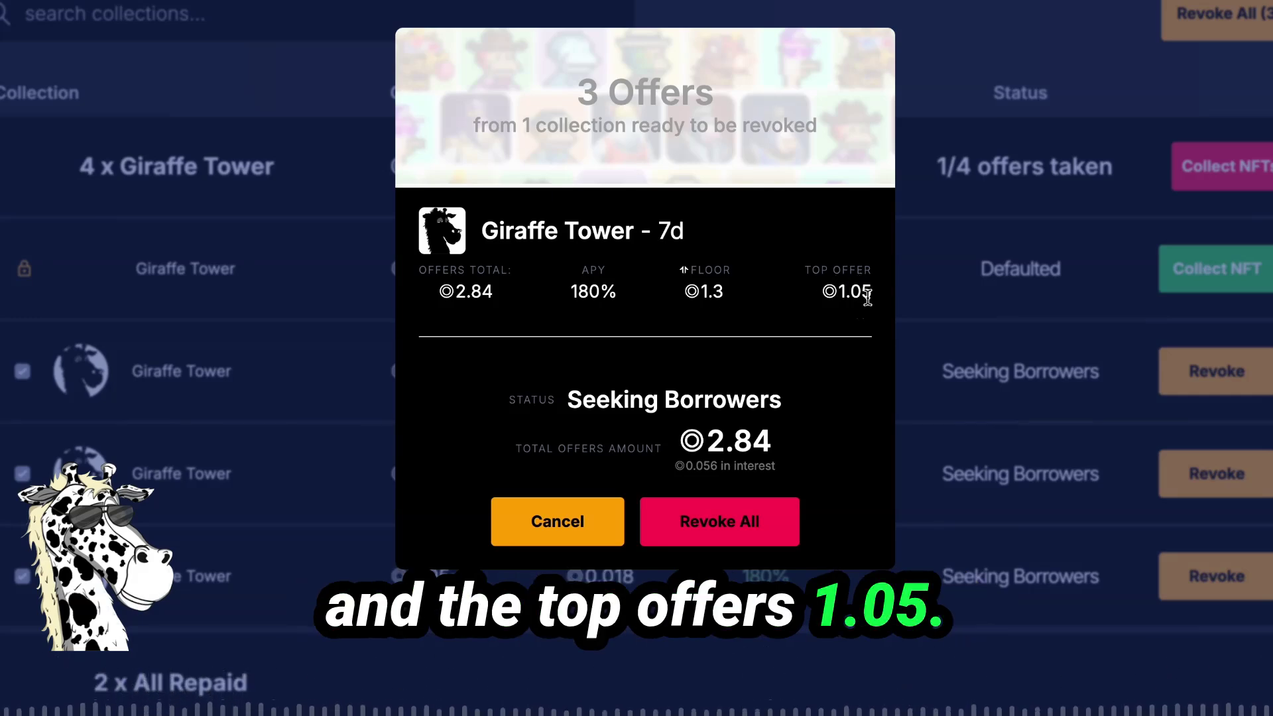
pyautogui.click(740, 524)
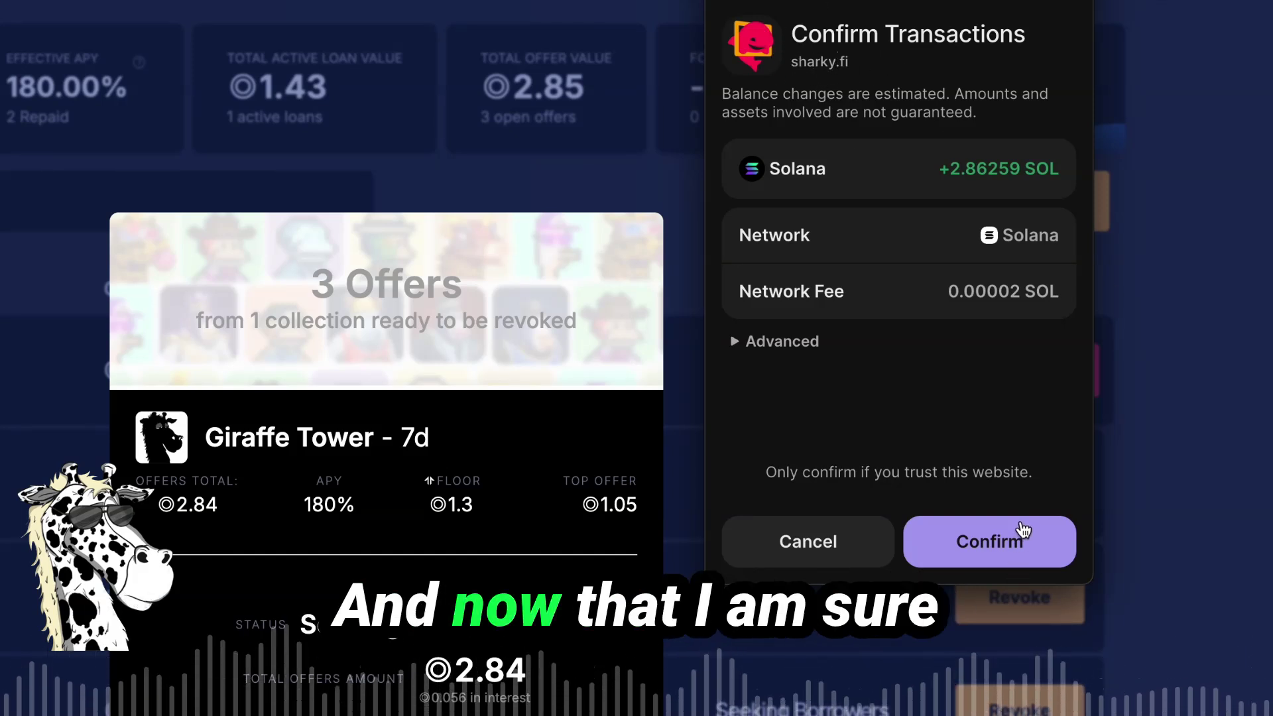
pyautogui.click(1003, 562)
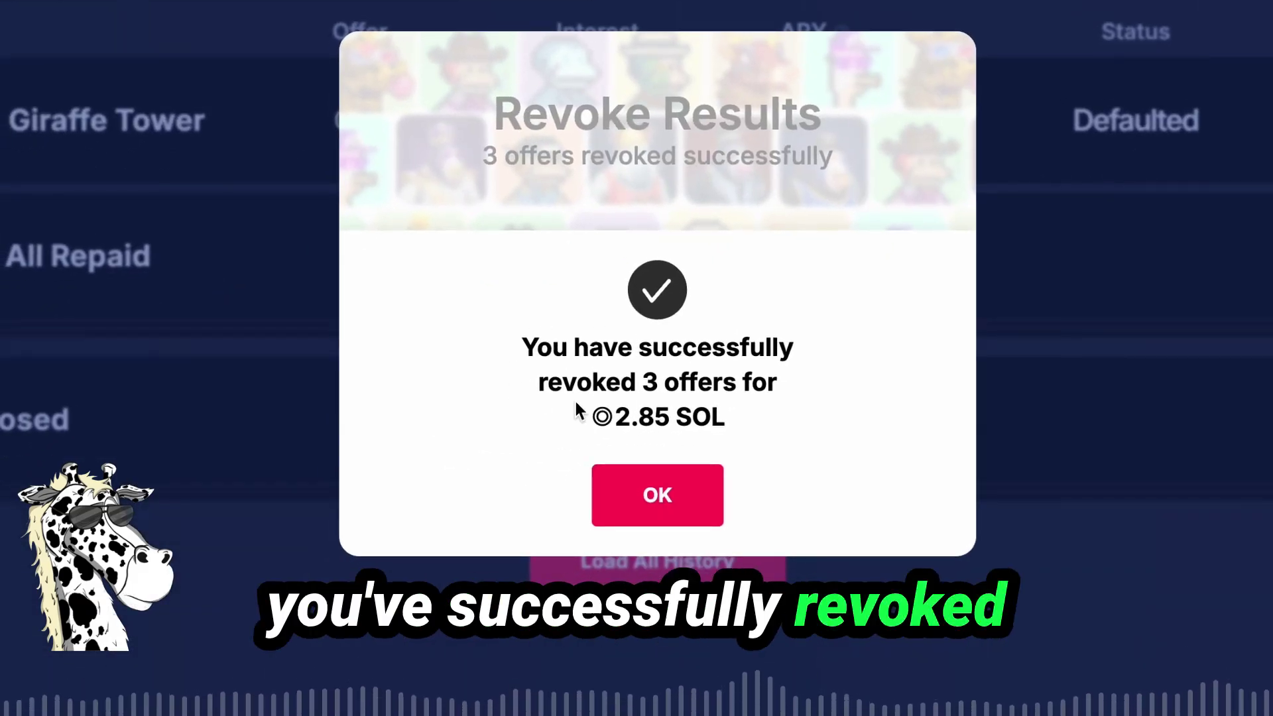
pyautogui.click(669, 496)
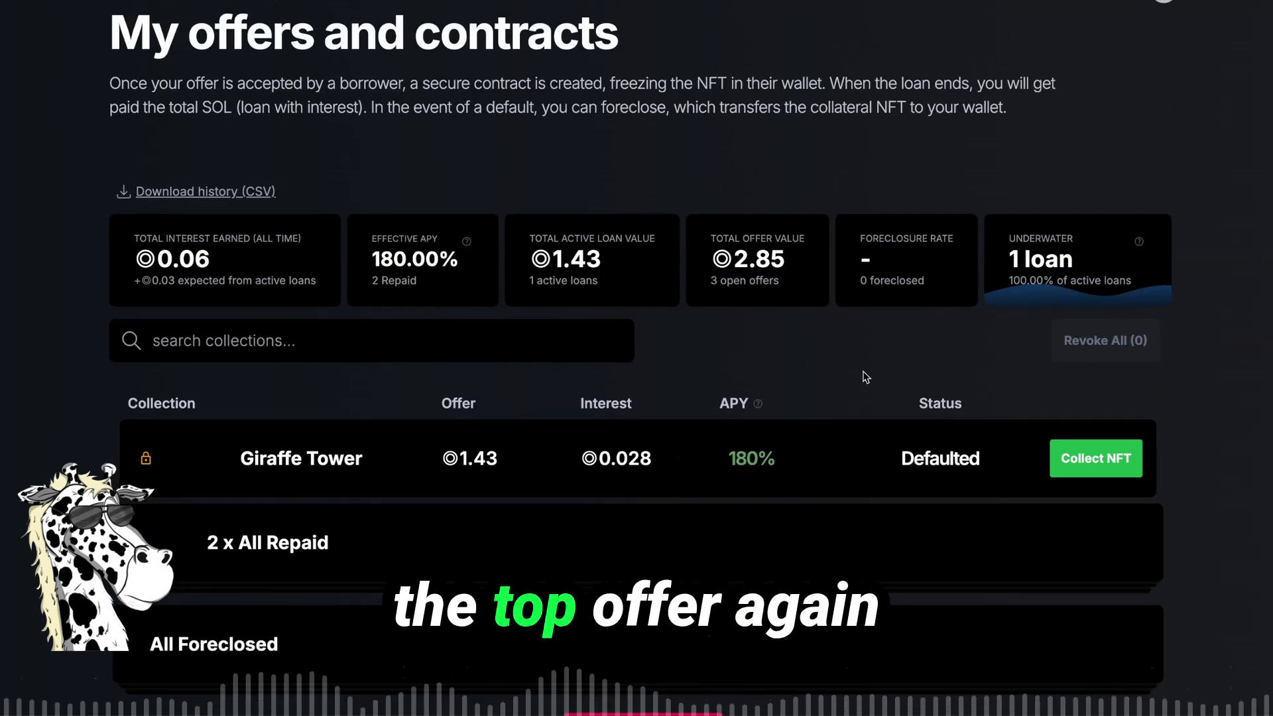
# Return to the NFT lending page and search the collections for "giraffe"
pyautogui.scroll(3, 523, 142)
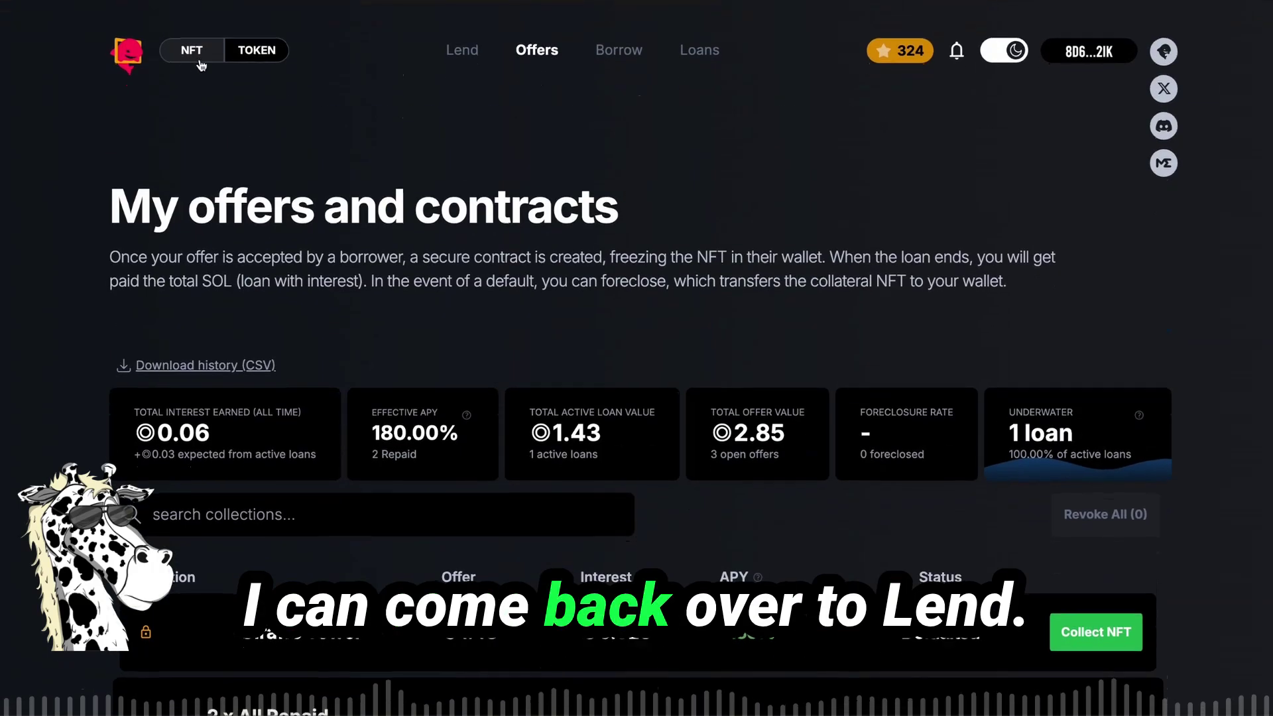
pyautogui.click(464, 53)
pyautogui.click(415, 381)
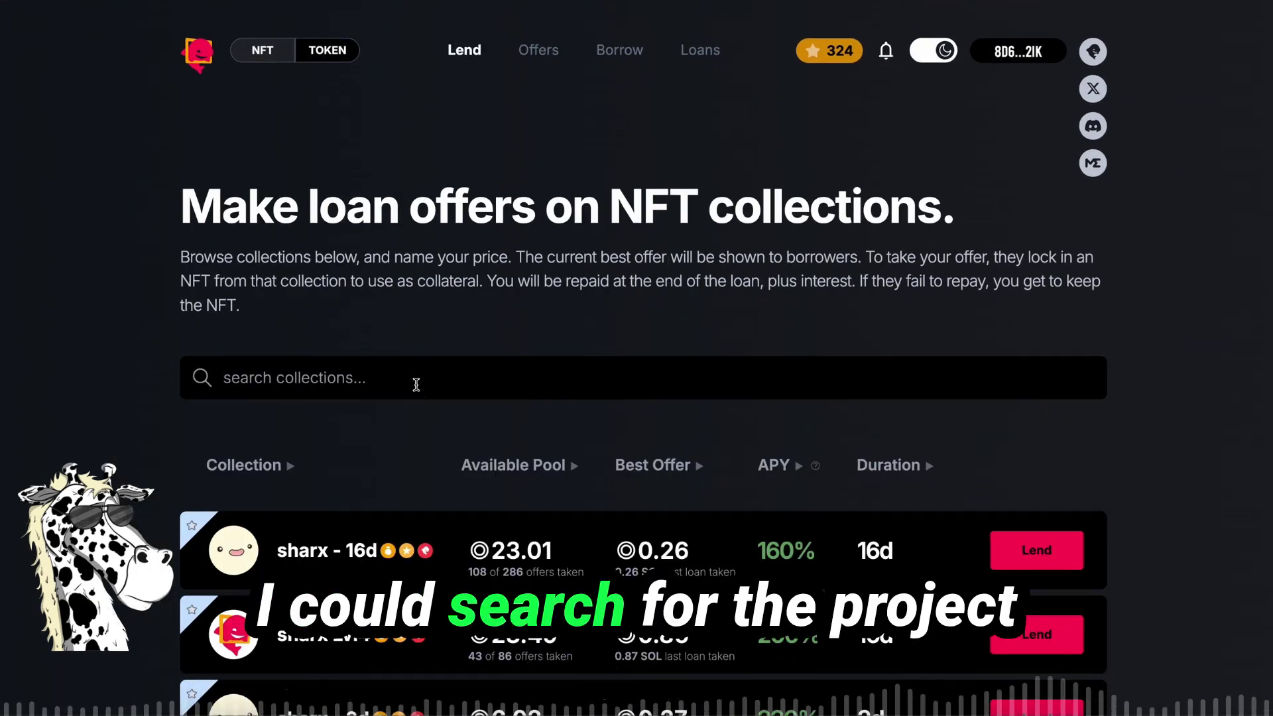
pyautogui.write('giraffe')
# Check Giraffe Tower's best loan offer, then its instant-sell price, listings and activity on Magic Eden
pyautogui.moveTo(573, 567)
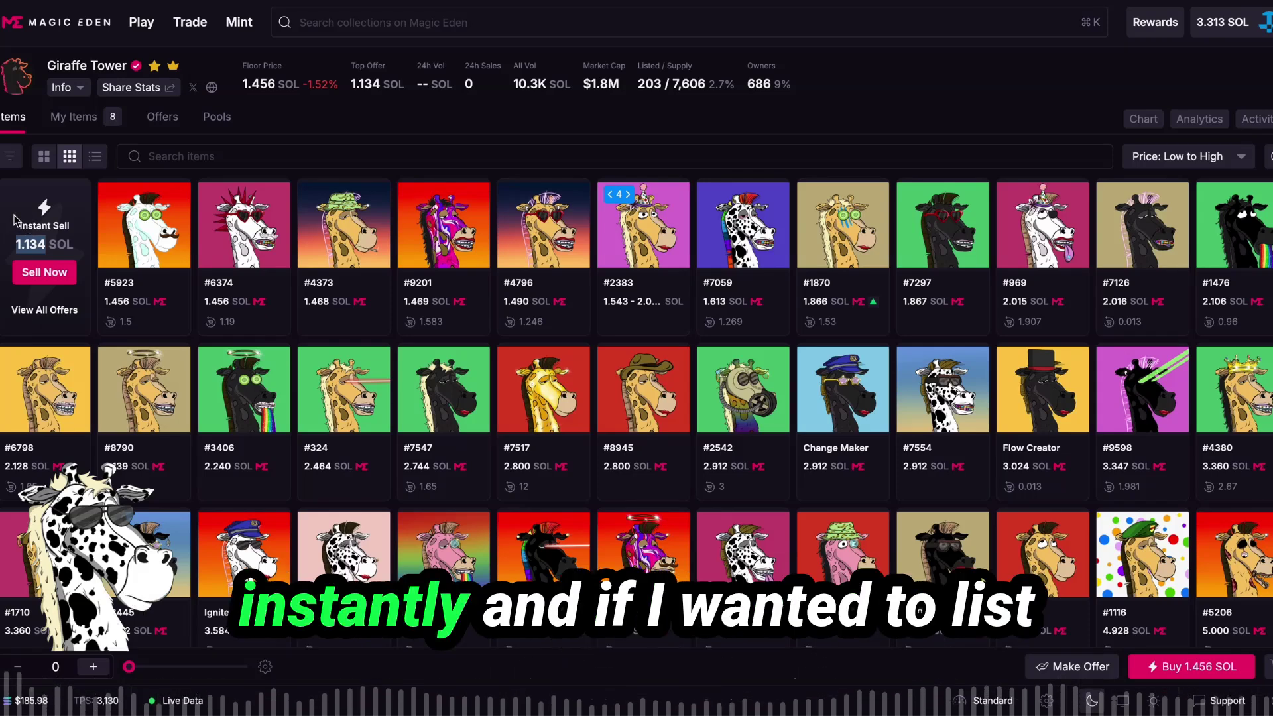
pyautogui.moveTo(132, 303)
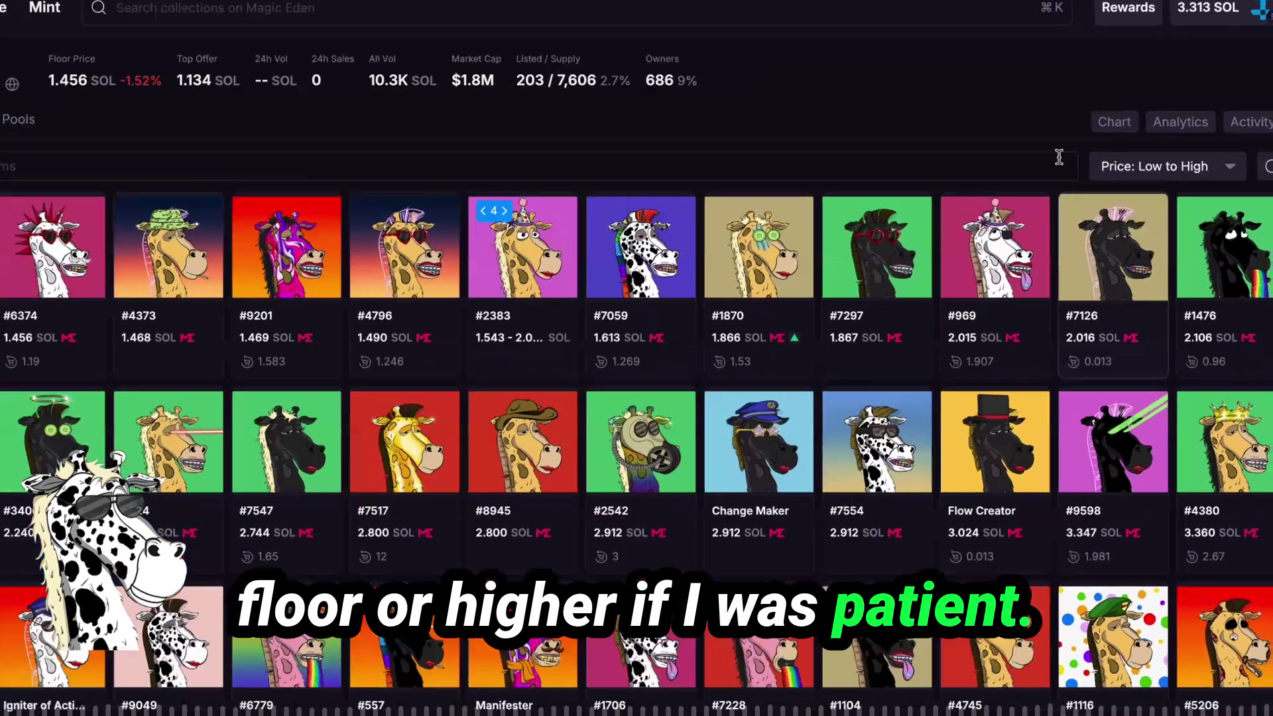
pyautogui.click(1256, 119)
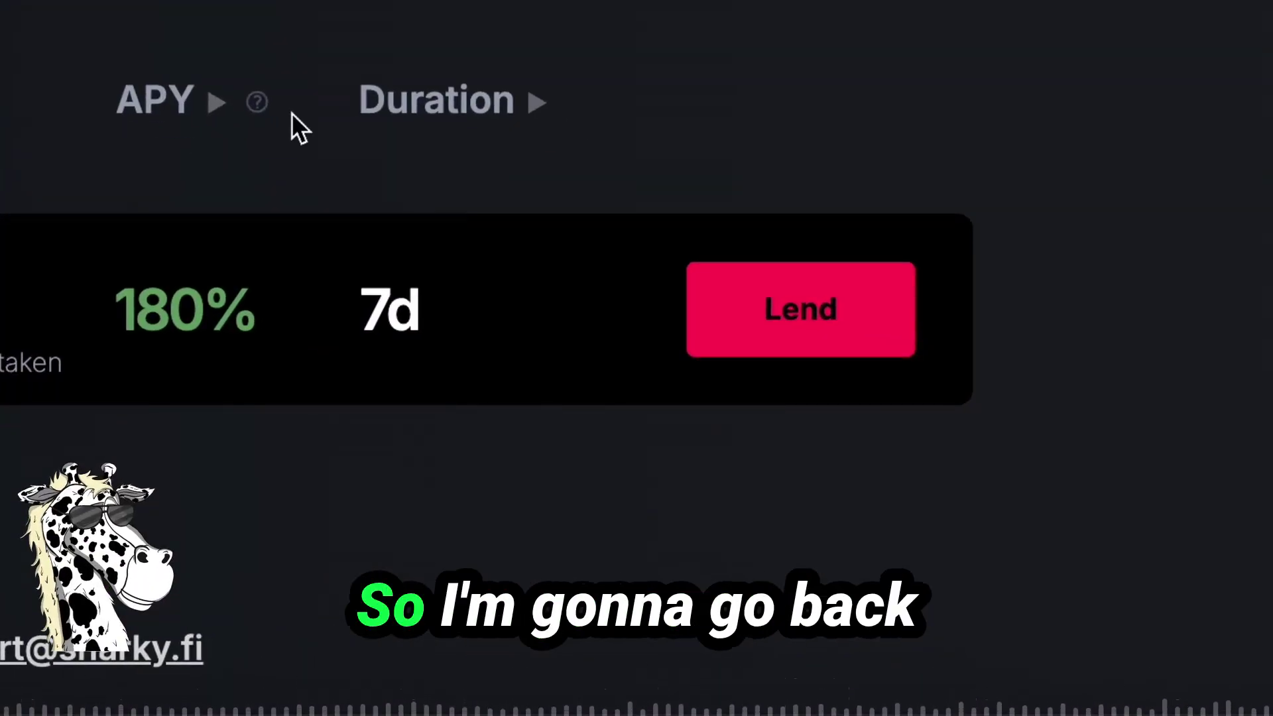
# Place three Giraffe Tower 7-day loan offers on Sharky at 1.01 SOL each
pyautogui.click(740, 350)
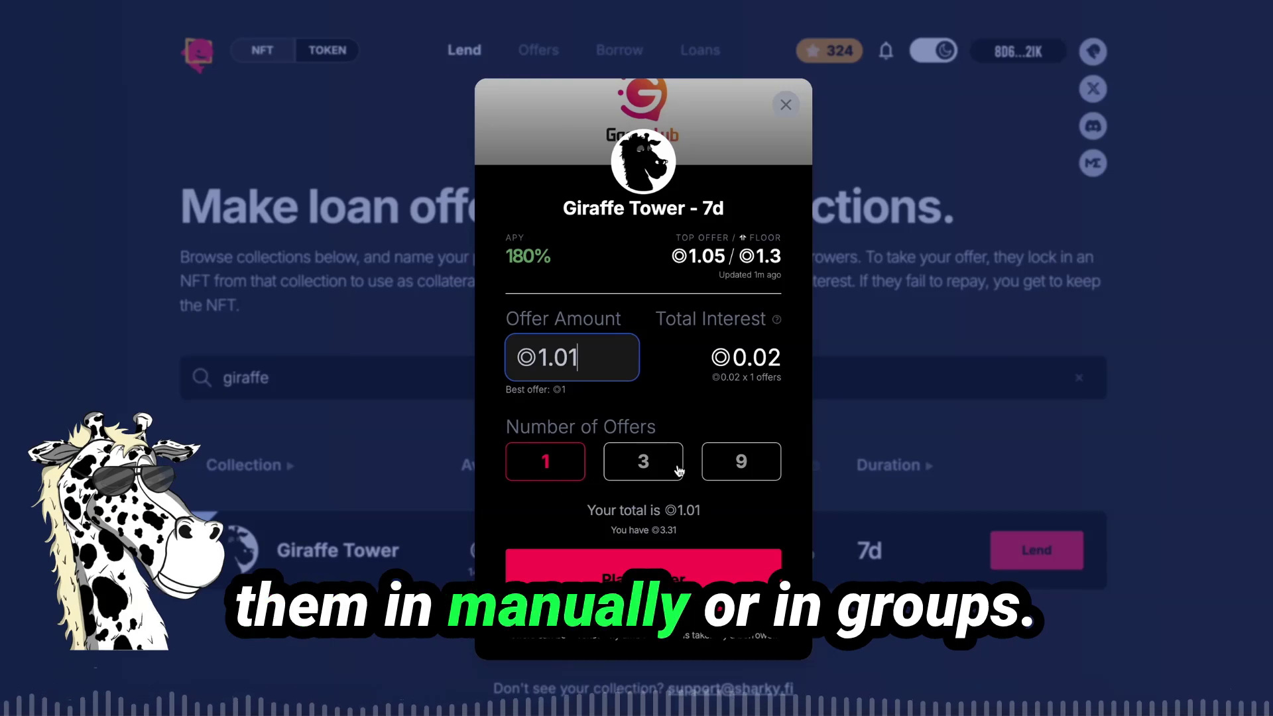
pyautogui.click(693, 269)
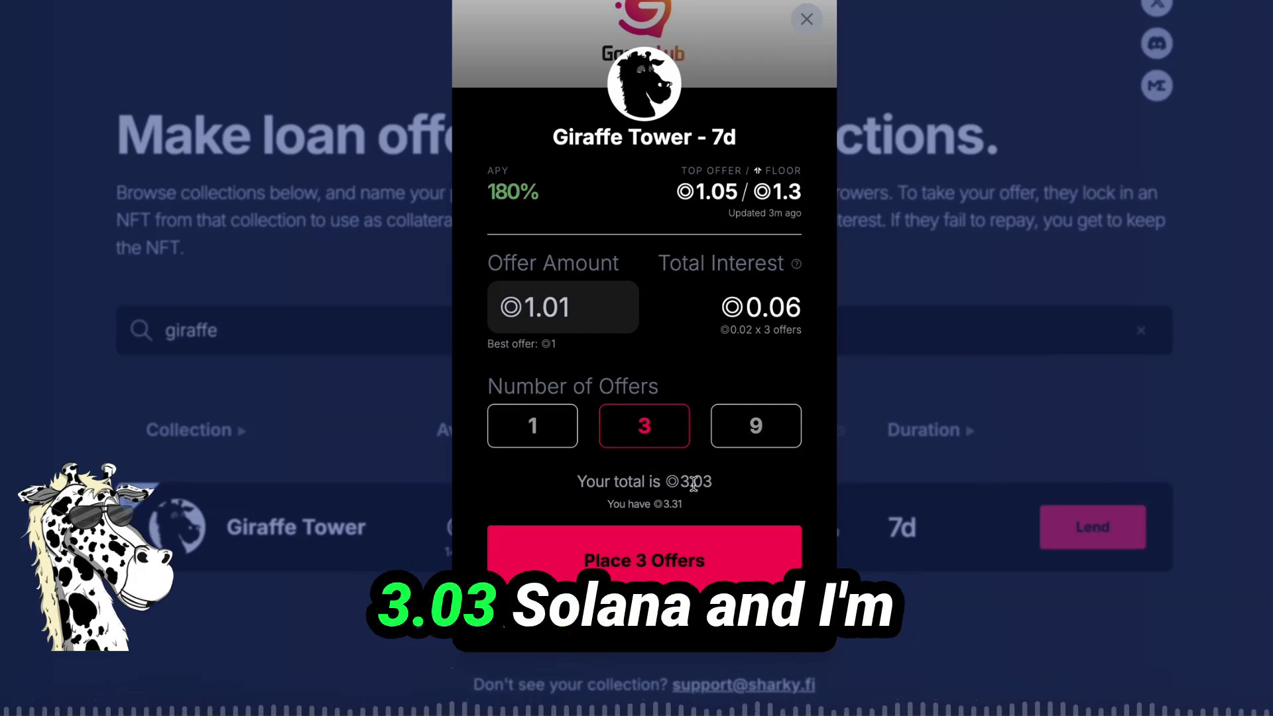
pyautogui.click(642, 561)
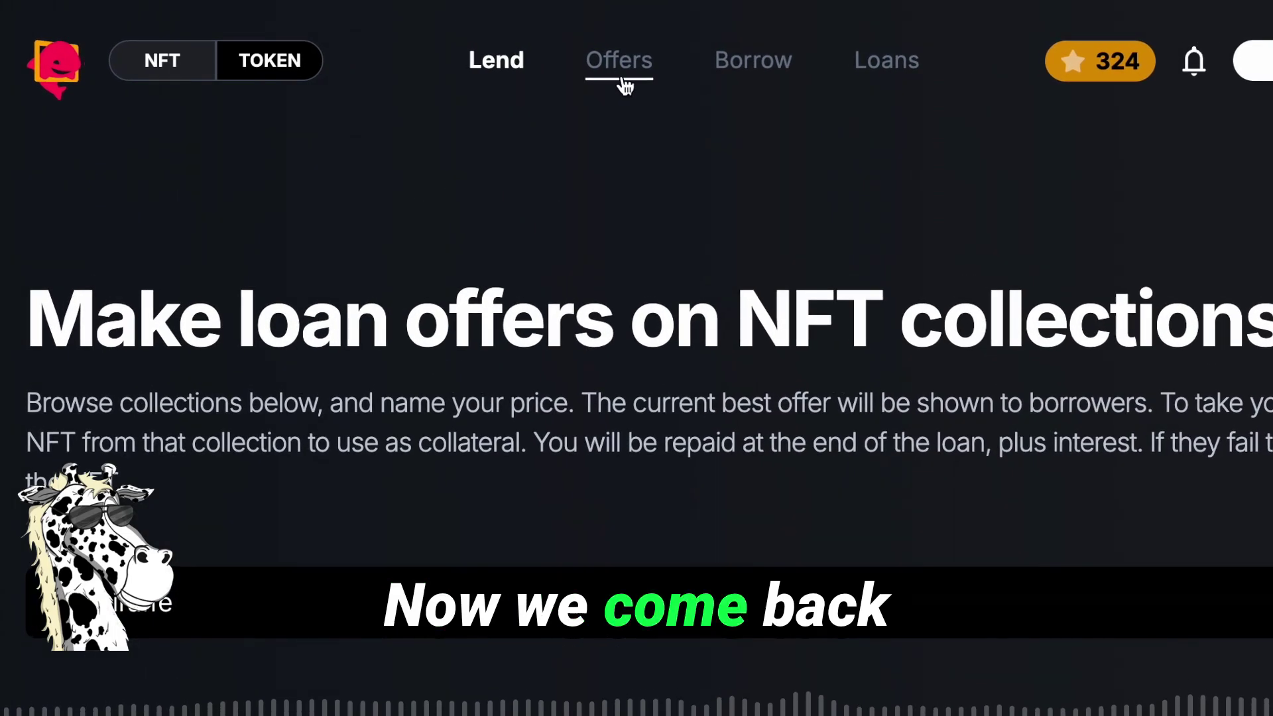
# Open the own offers page and review the newly placed offers in the Giraffe Tower group
pyautogui.click(628, 79)
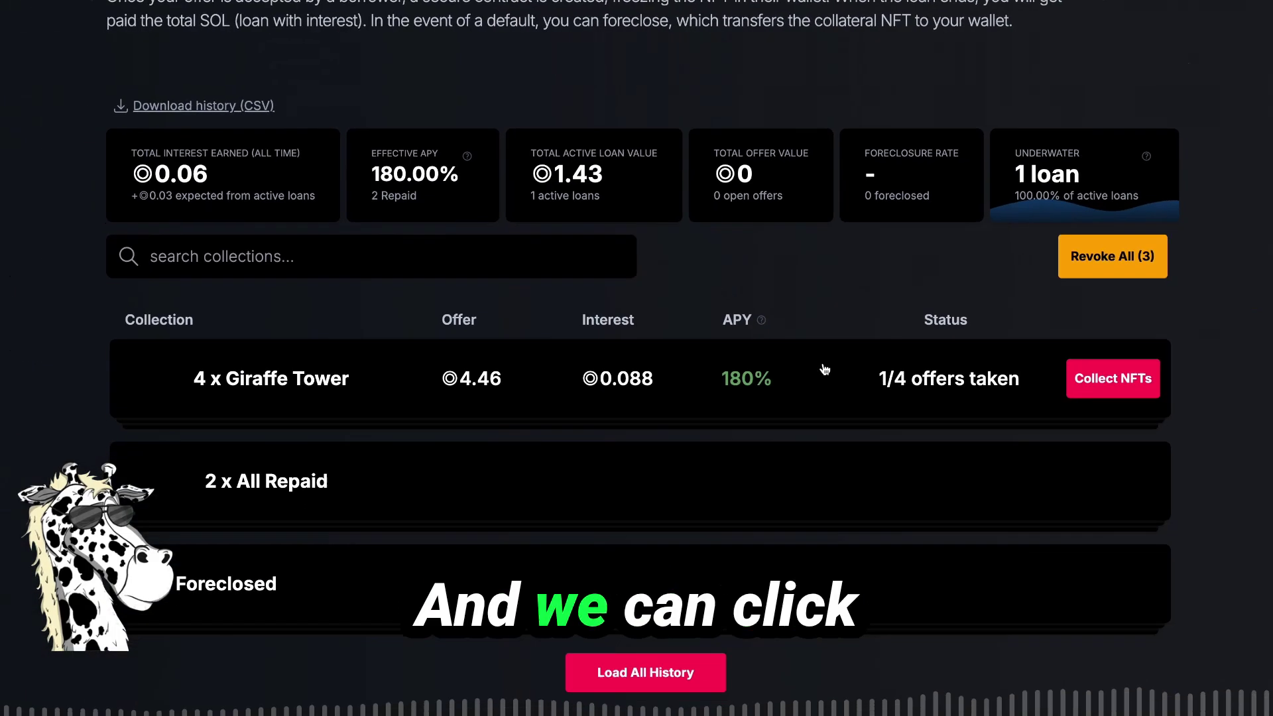
pyautogui.scroll(-3, 797, 392)
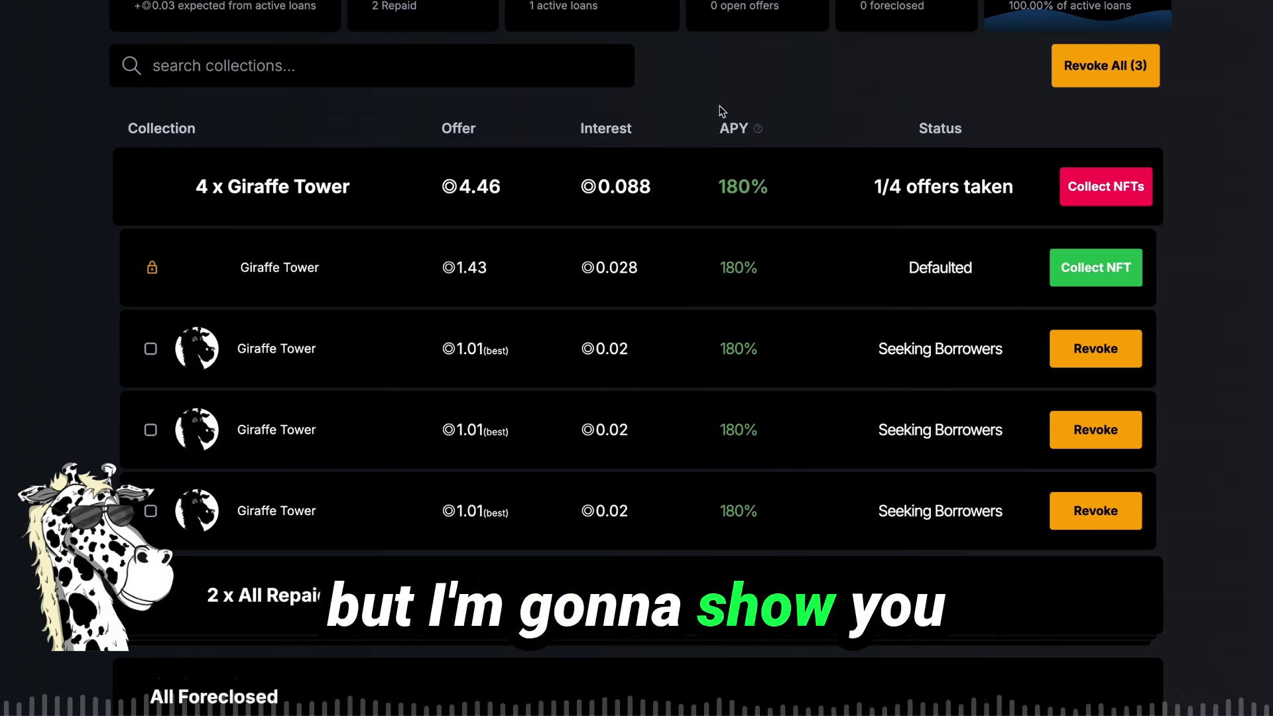
pyautogui.scroll(2, 868, 185)
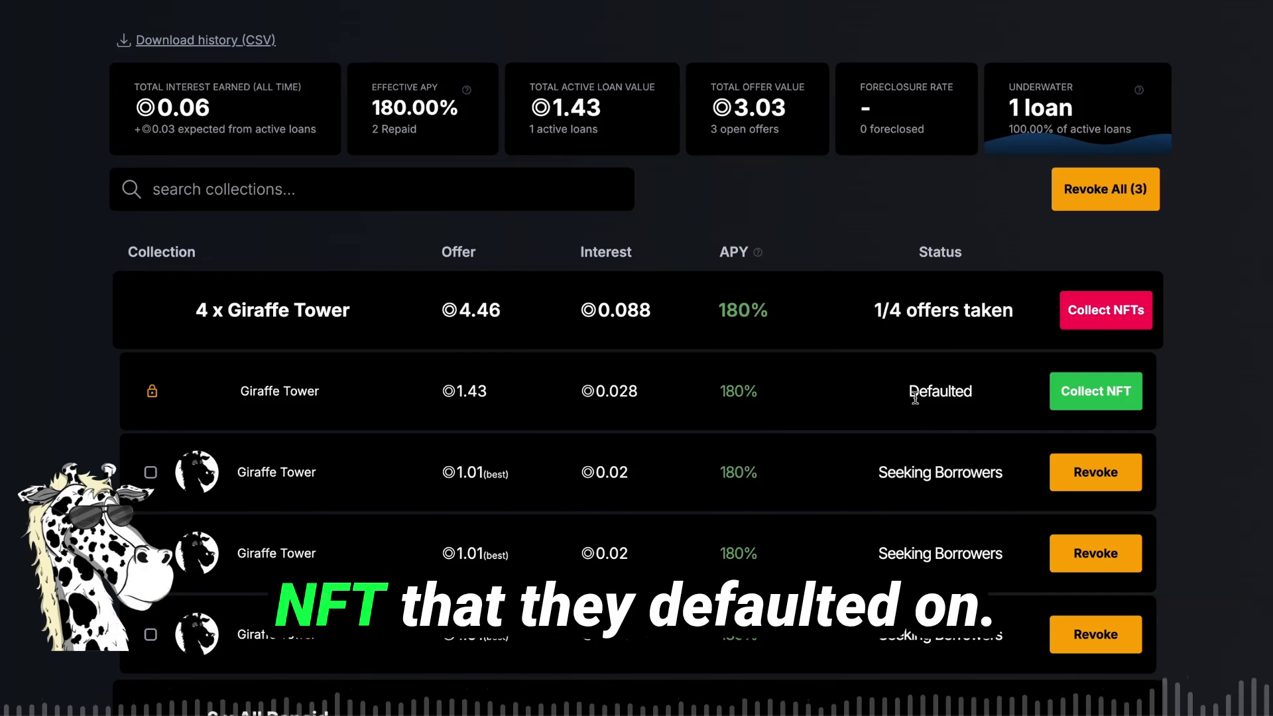
# Review the expired 1.43 SOL Giraffe Tower loan and foreclose on it to collect the defaulted NFT
pyautogui.click(1123, 398)
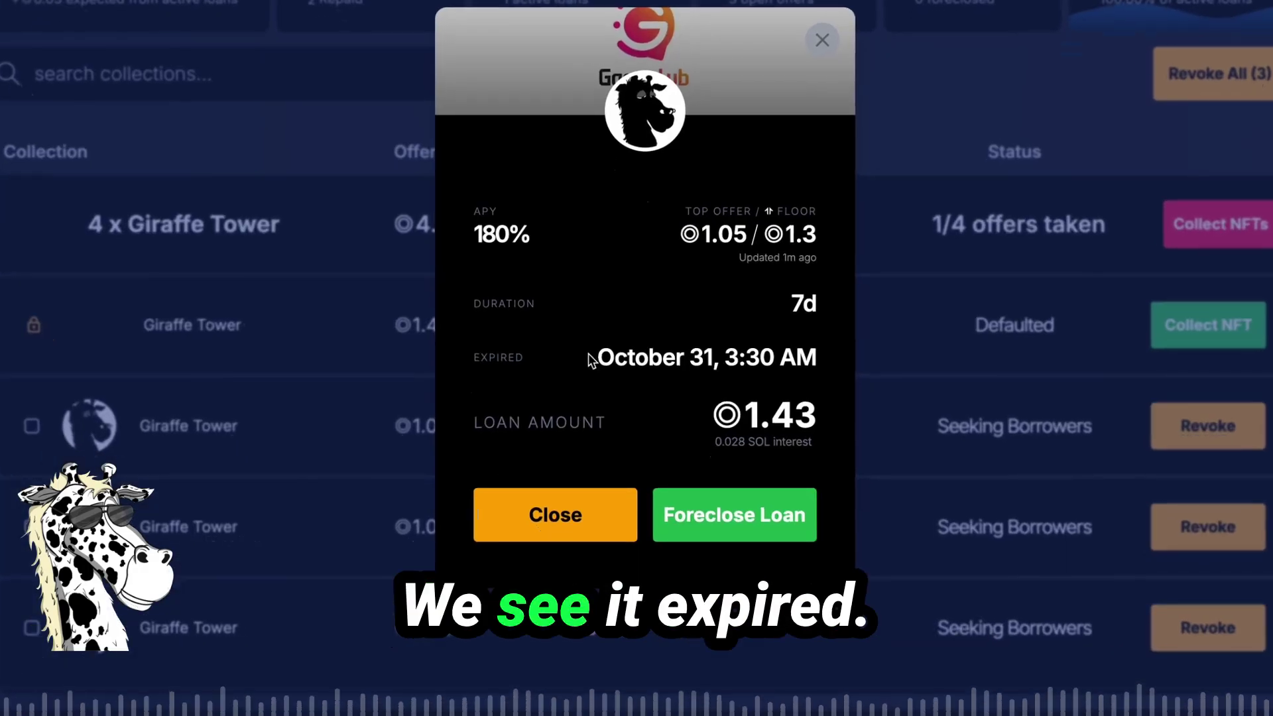
pyautogui.moveTo(592, 360); pyautogui.dragTo(816, 378)
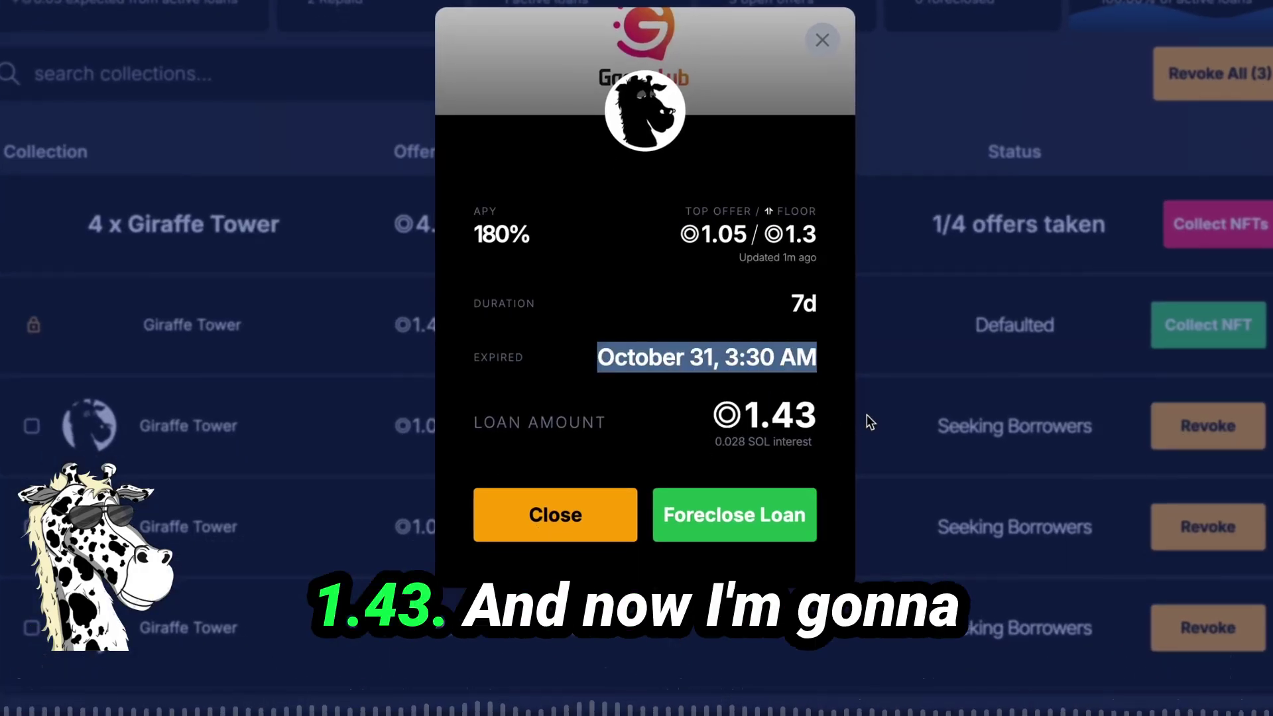
pyautogui.click(597, 415)
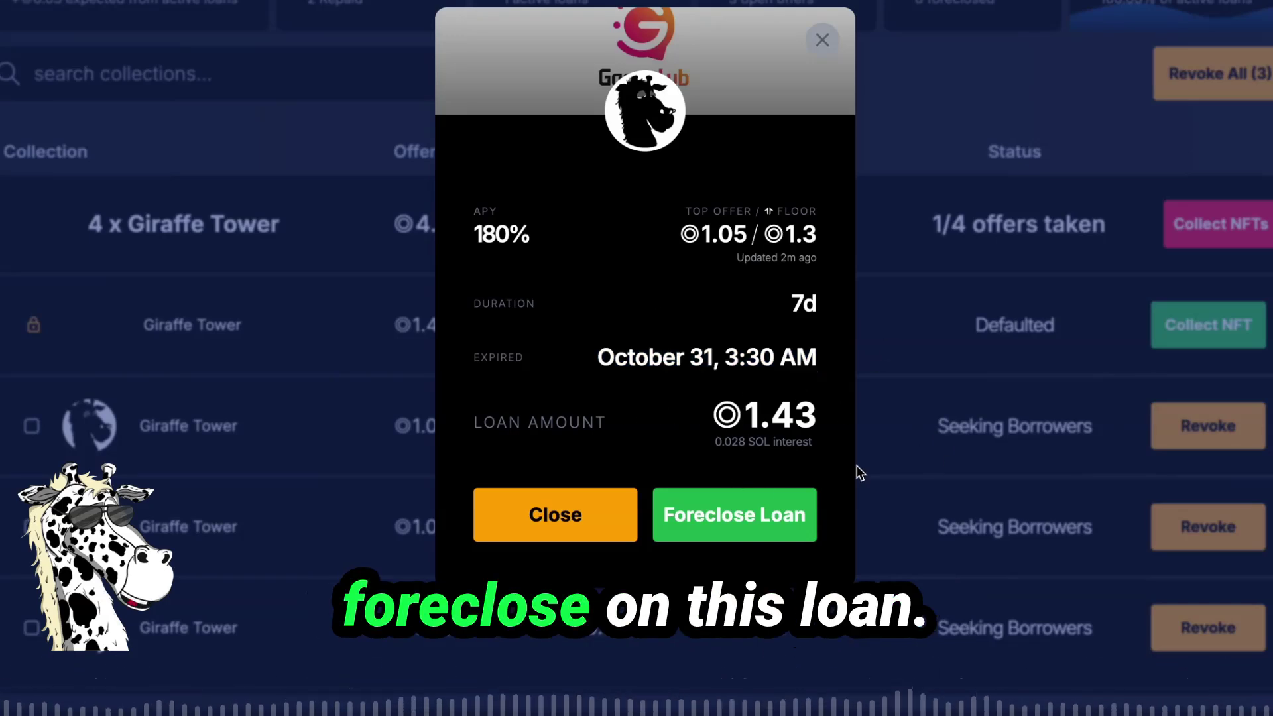
pyautogui.click(732, 527)
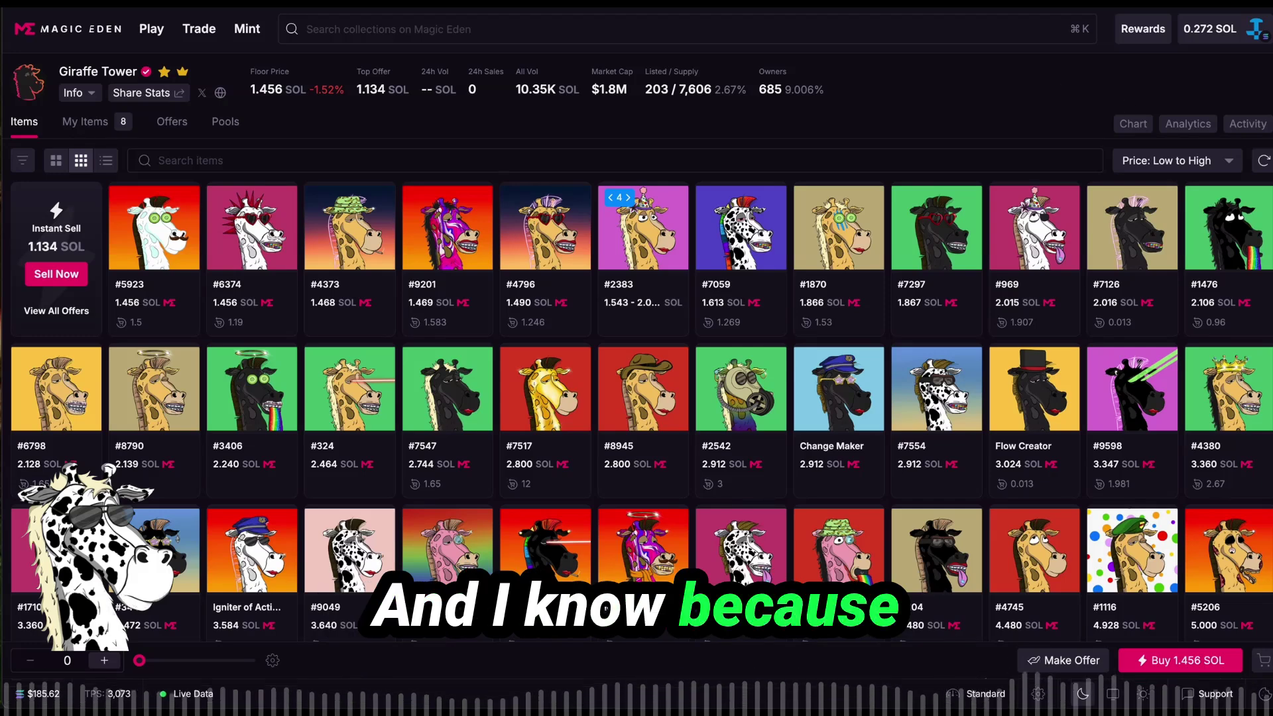
# Check Giraffe Tower's recent trading activity and price chart on Magic Eden
pyautogui.click(1248, 123)
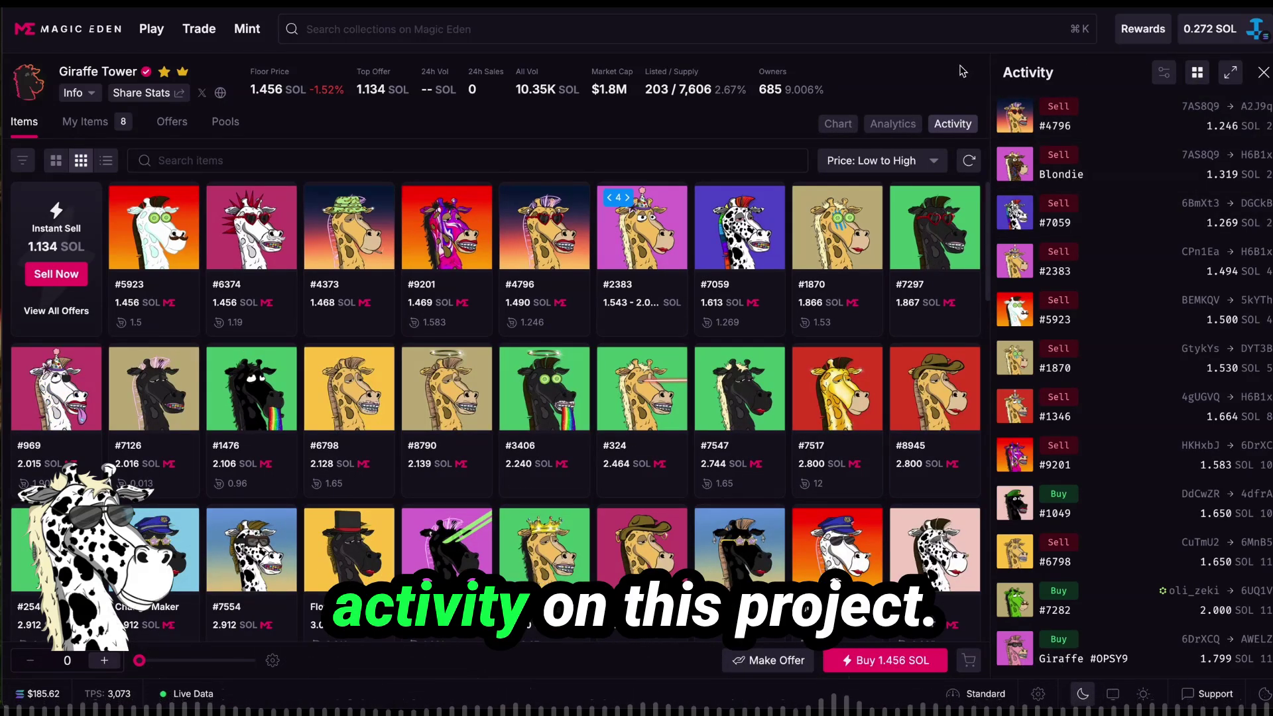
pyautogui.click(839, 123)
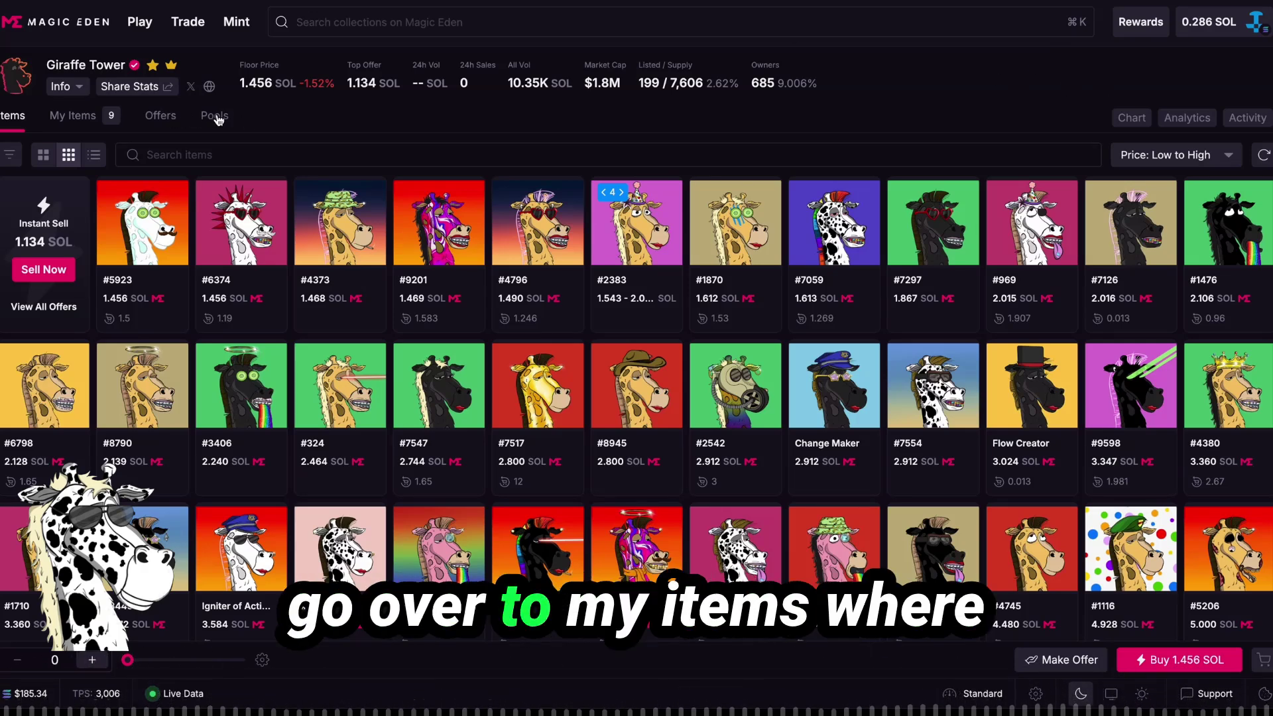
# Review the traits of Giraffe #3397 among the owned items and compare them with the collection's cheapest listings
pyautogui.click(69, 116)
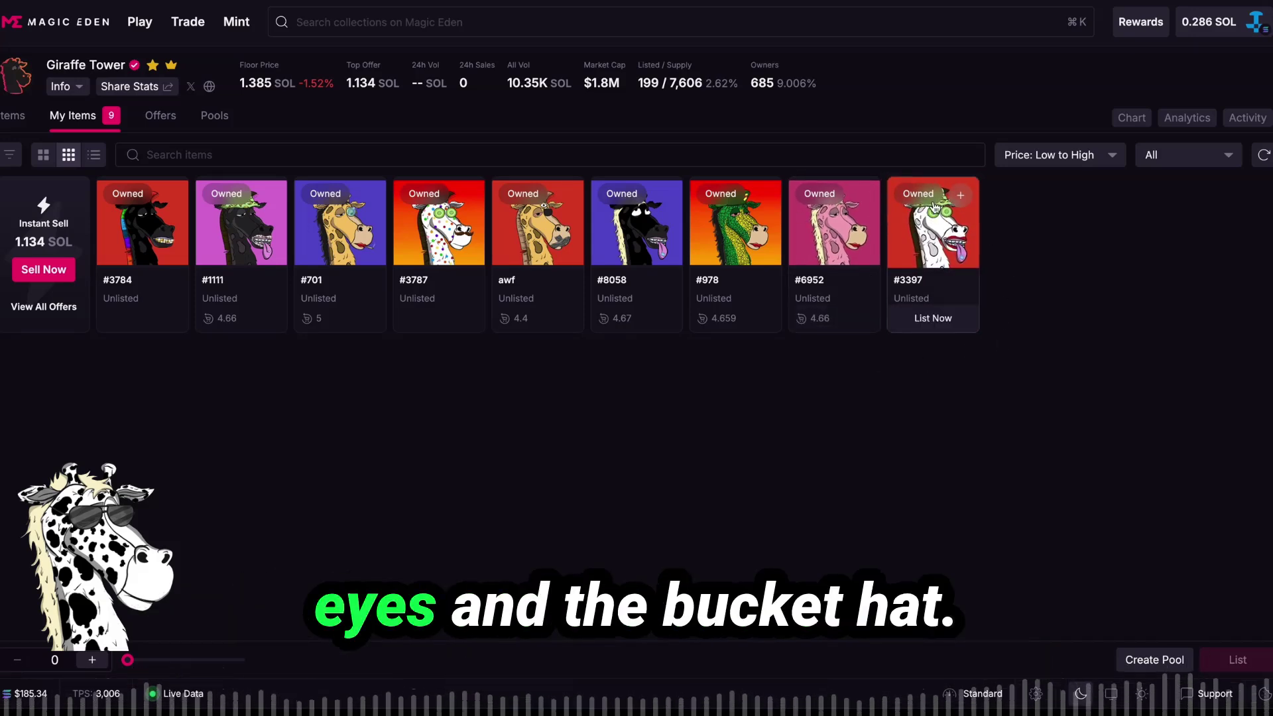
pyautogui.click(937, 243)
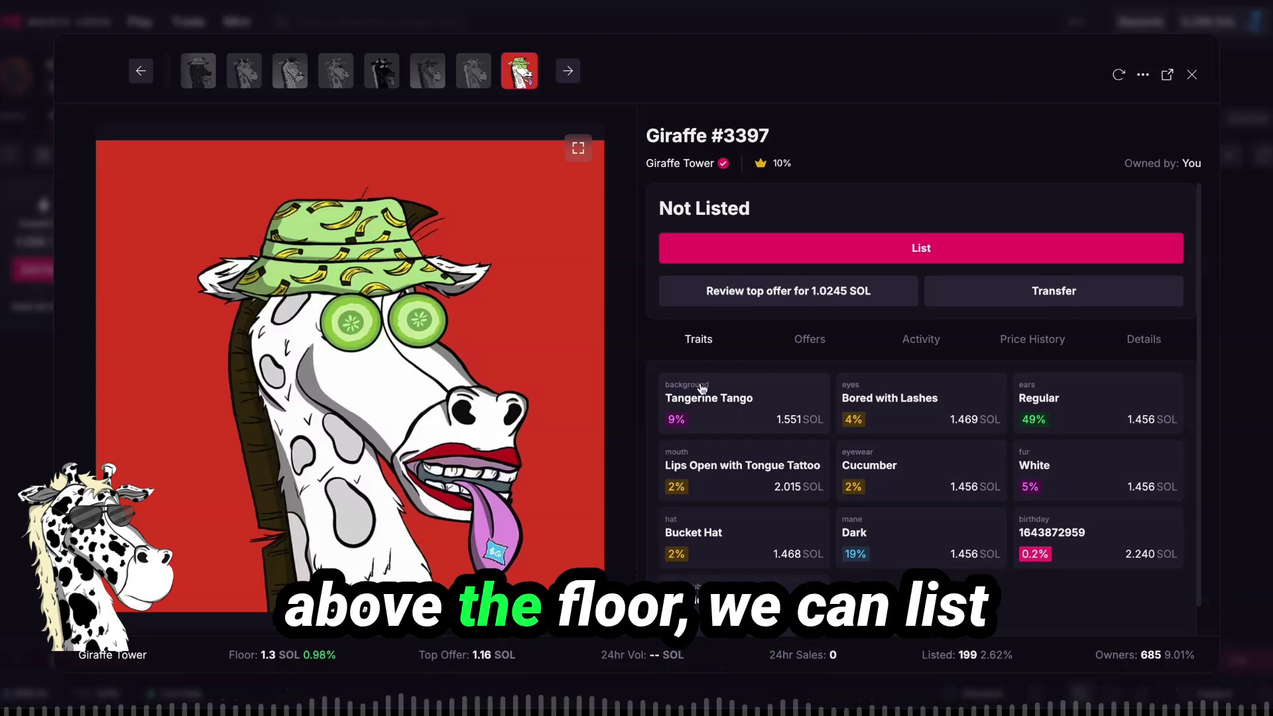
pyautogui.click(1190, 76)
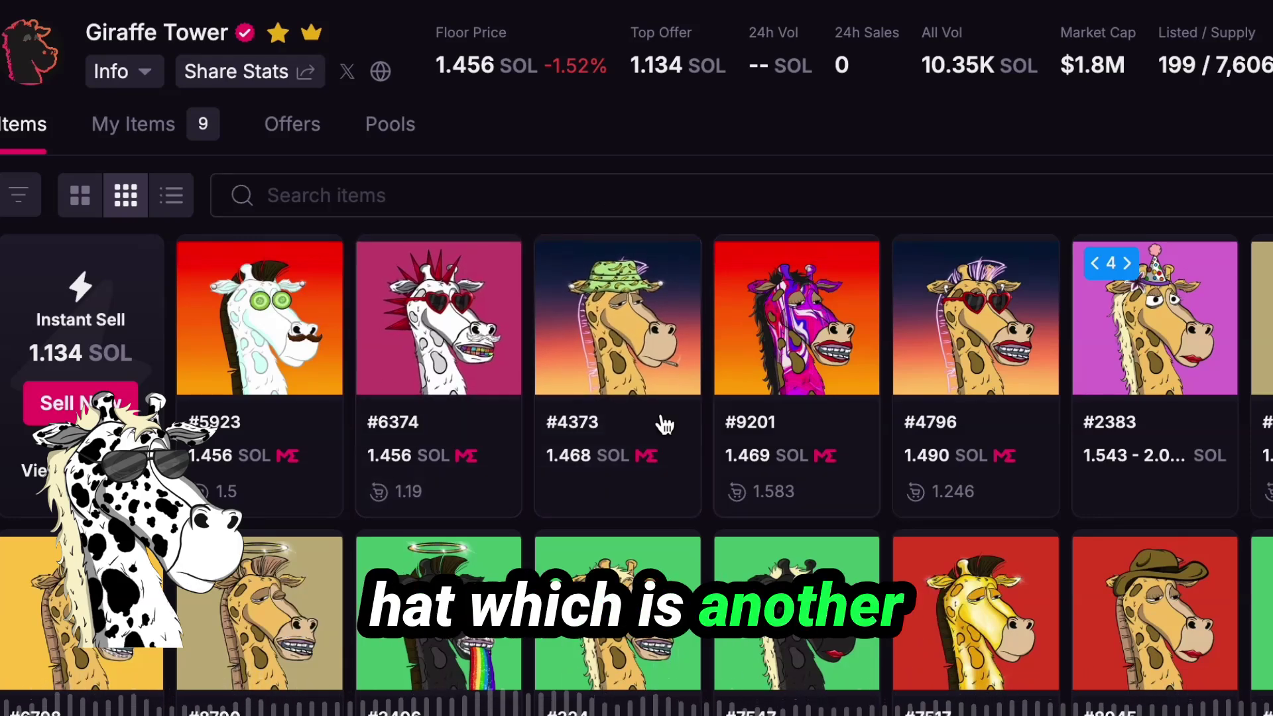
pyautogui.moveTo(584, 474)
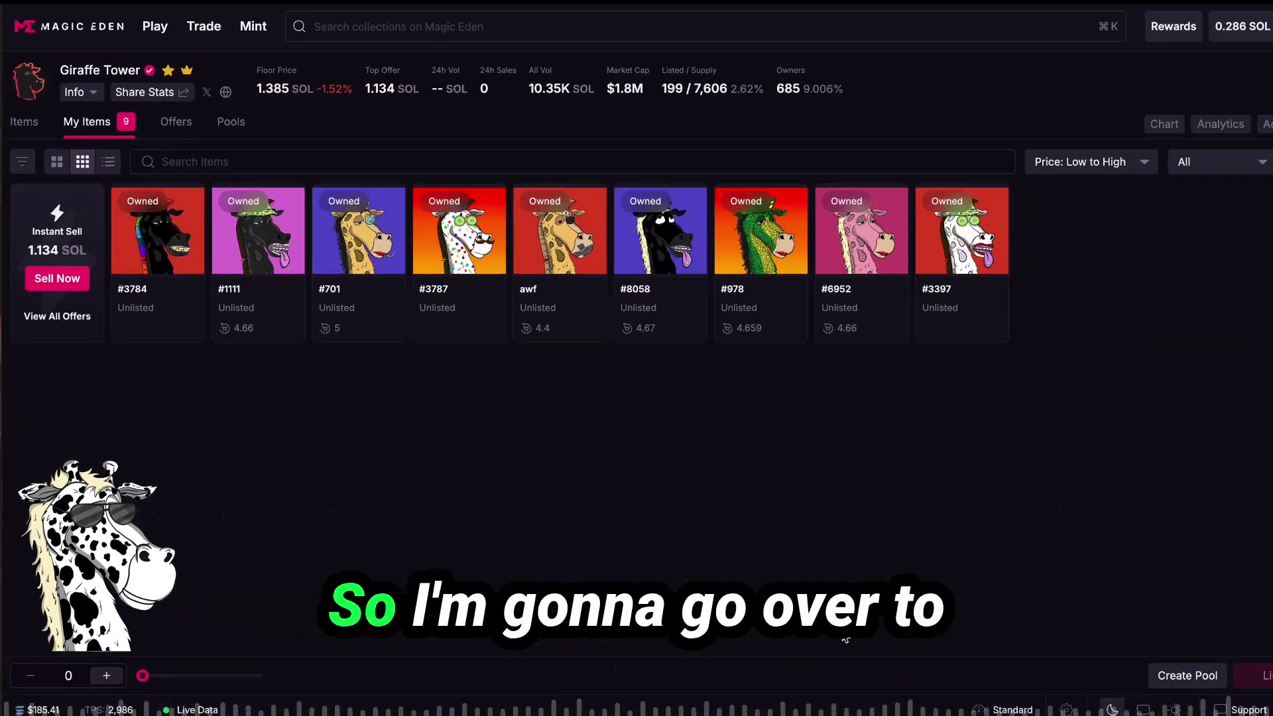
# Start a Magic Eden listing for the owned Giraffe #3397 and set its price to 1.5 SOL
pyautogui.moveTo(932, 230)
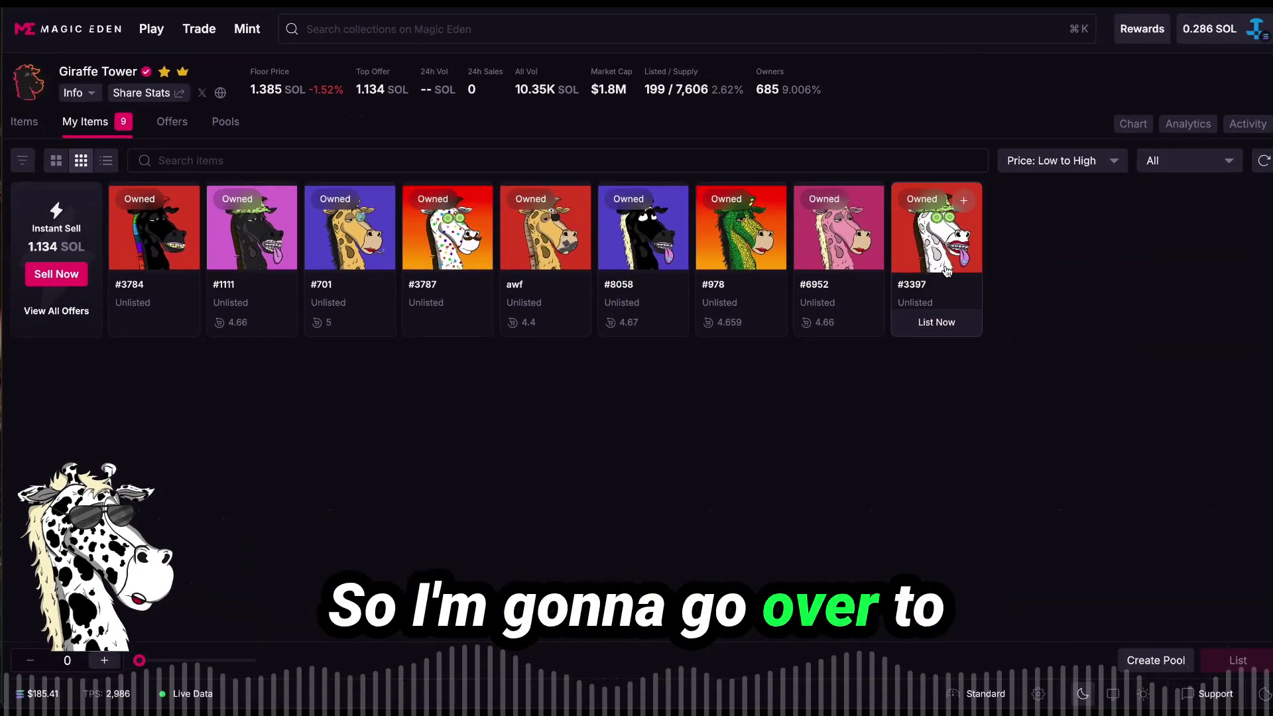
pyautogui.click(932, 232)
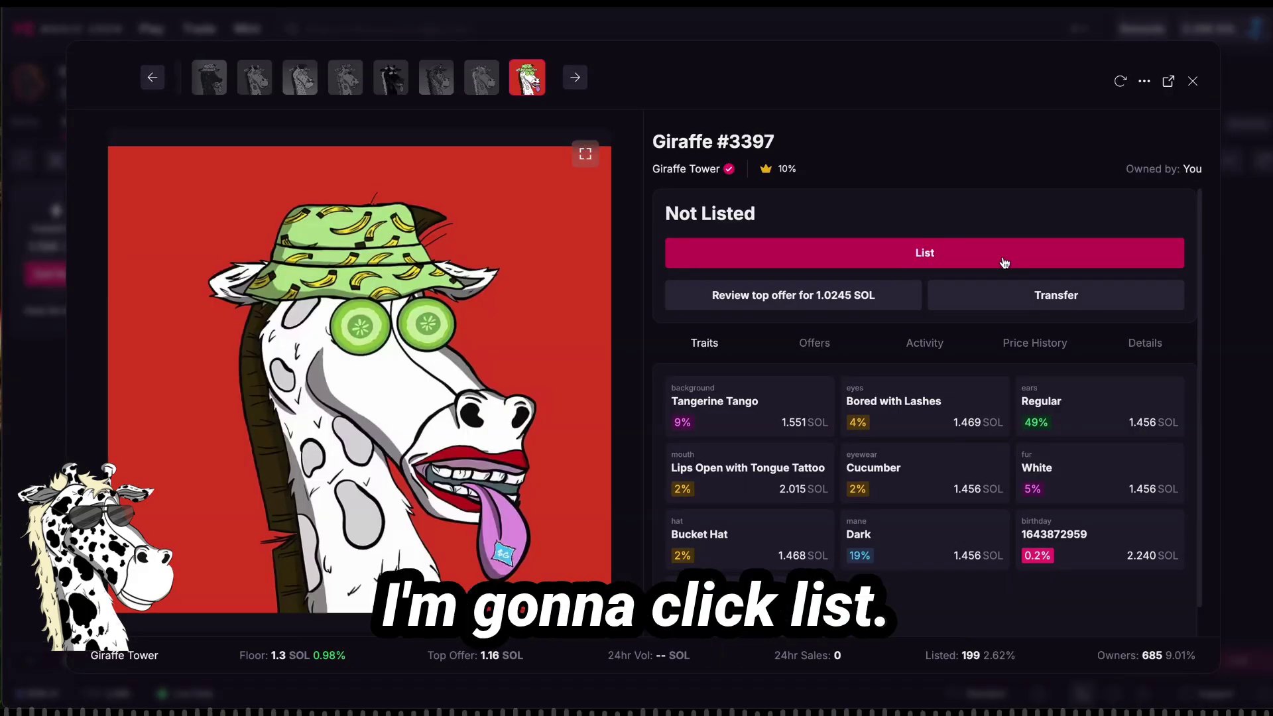
pyautogui.click(1005, 258)
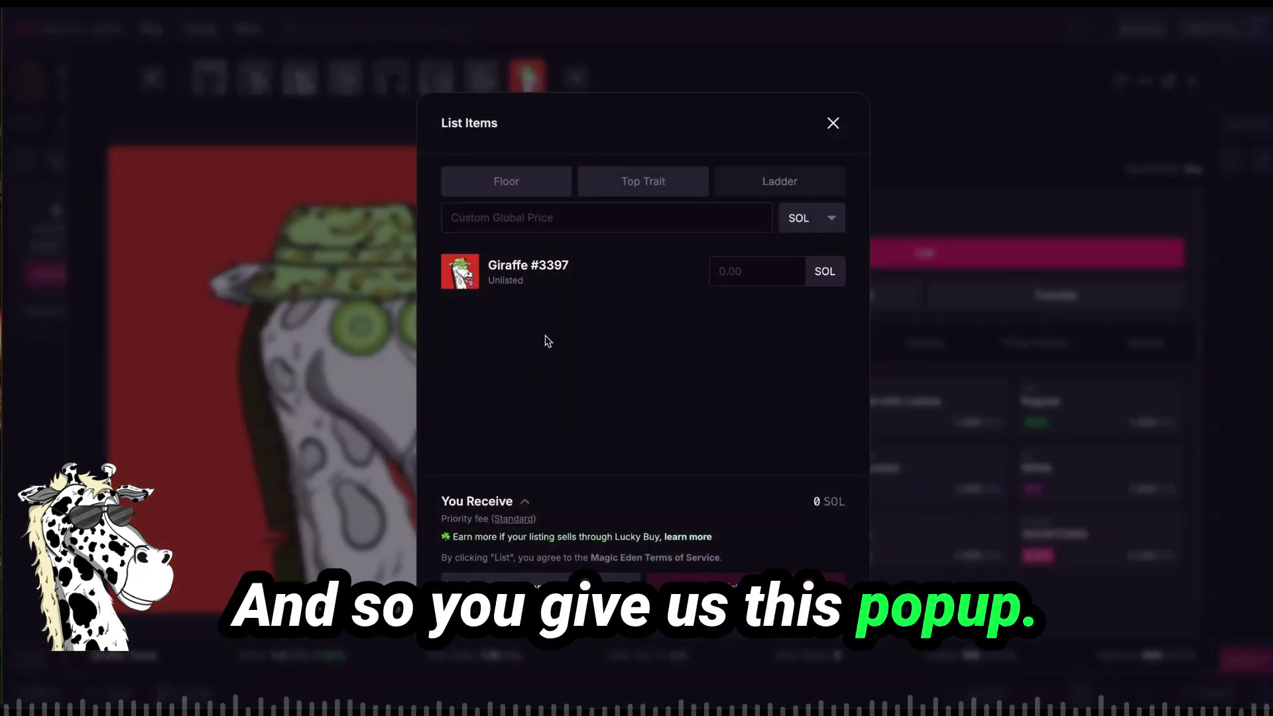
pyautogui.click(756, 272)
pyautogui.write('1.44')
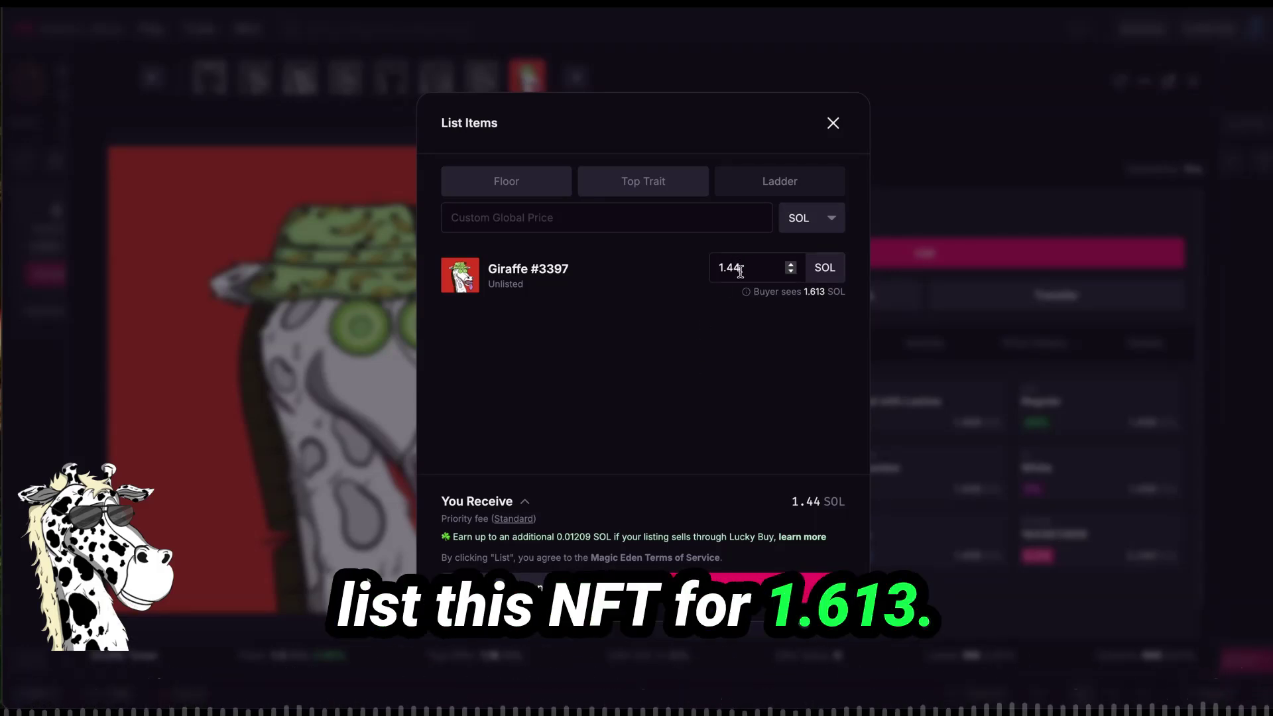
pyautogui.press('BackSpace')
pyautogui.press('BackSpace')
pyautogui.write('5')
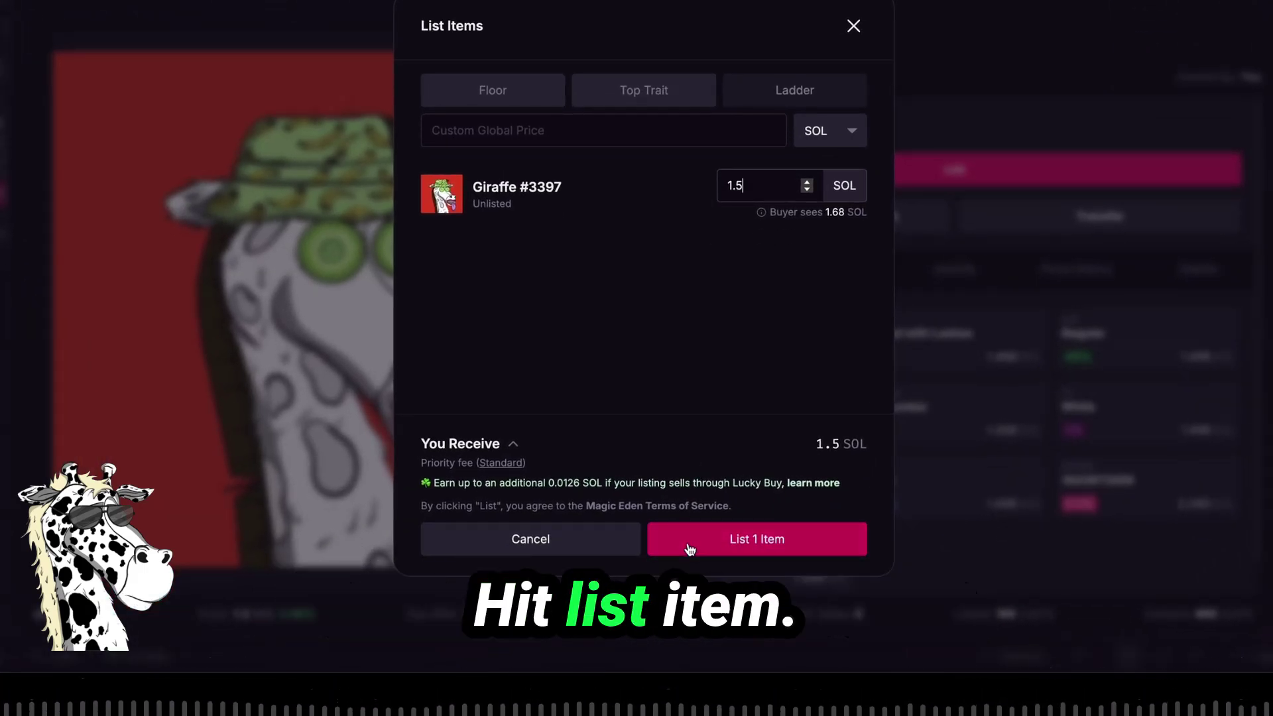
# Submit the Giraffe #3397 listing, approve its transaction in the wallet and close the item details
pyautogui.click(690, 550)
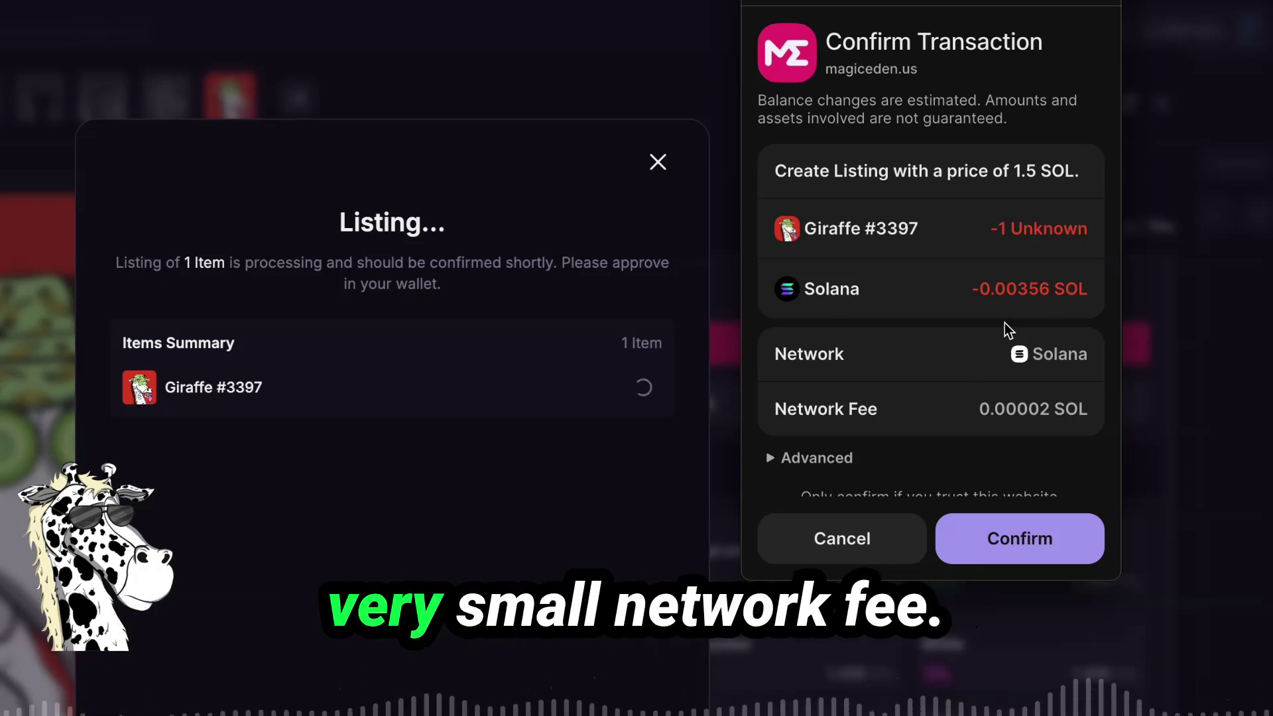
pyautogui.click(1028, 540)
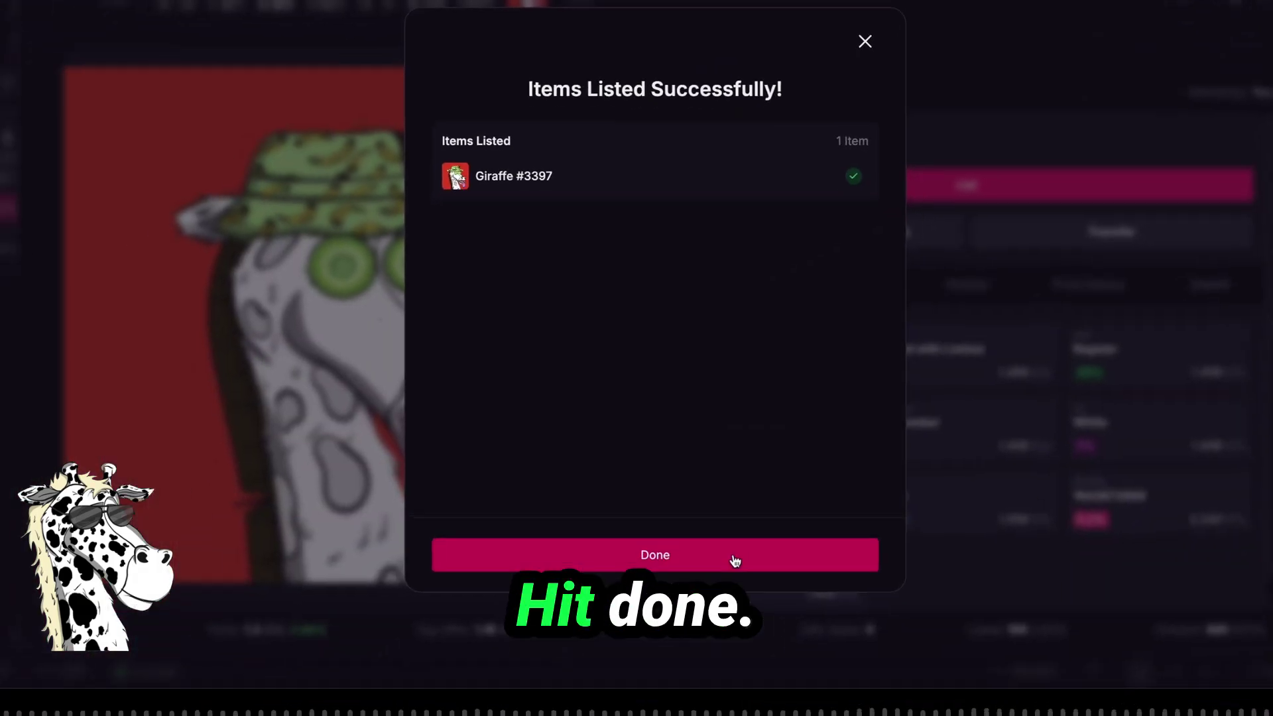
pyautogui.click(734, 557)
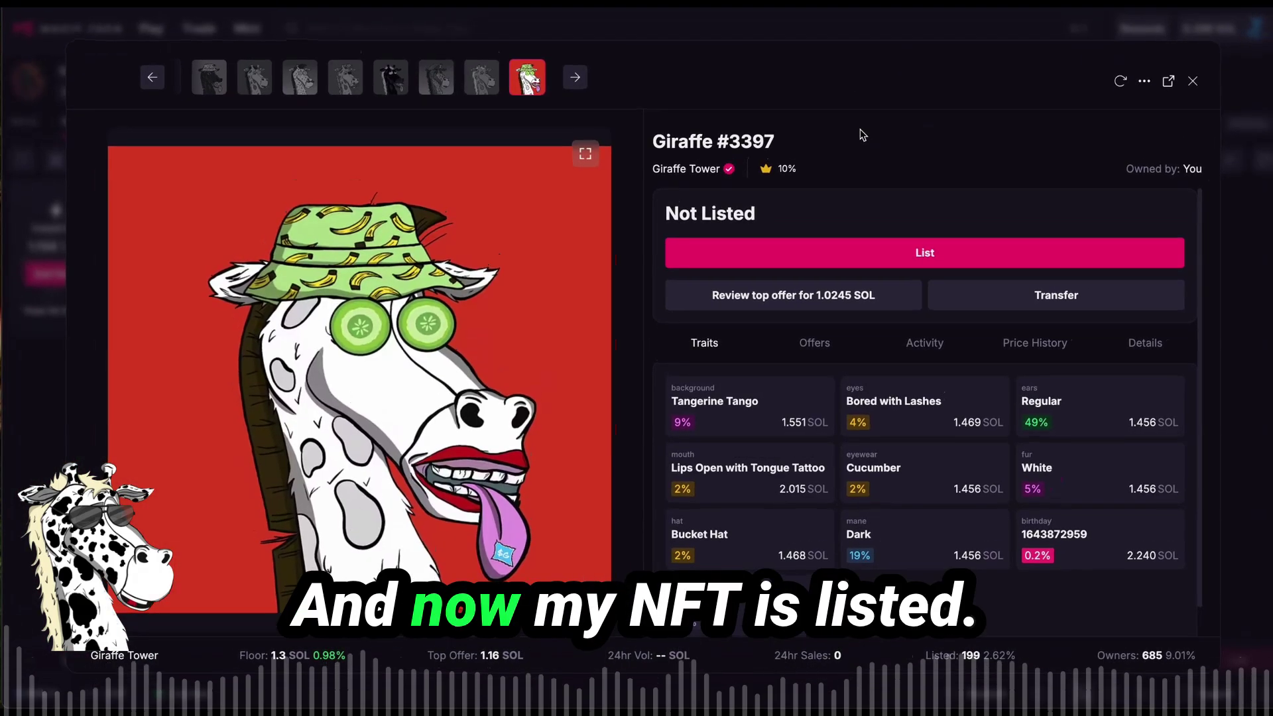
pyautogui.click(1193, 82)
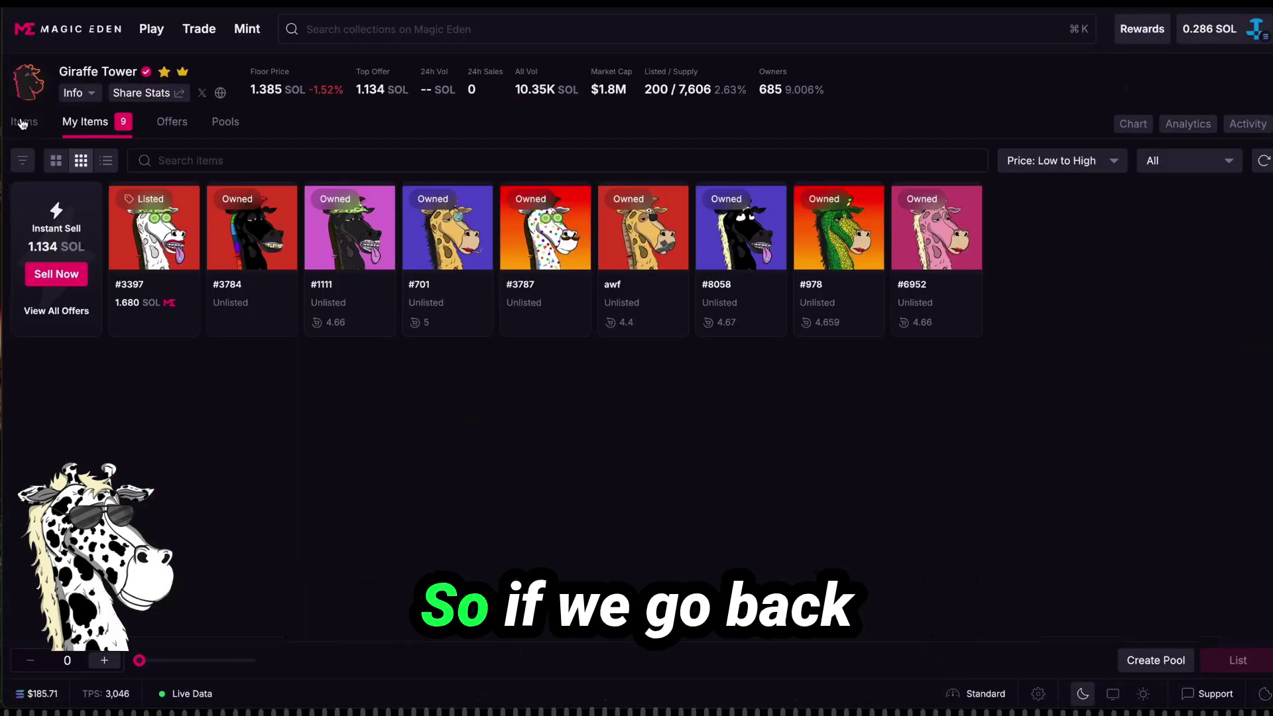
# Check where Giraffe #3397 ranks among all Giraffe Tower listings and view the collection's activity
pyautogui.click(33, 119)
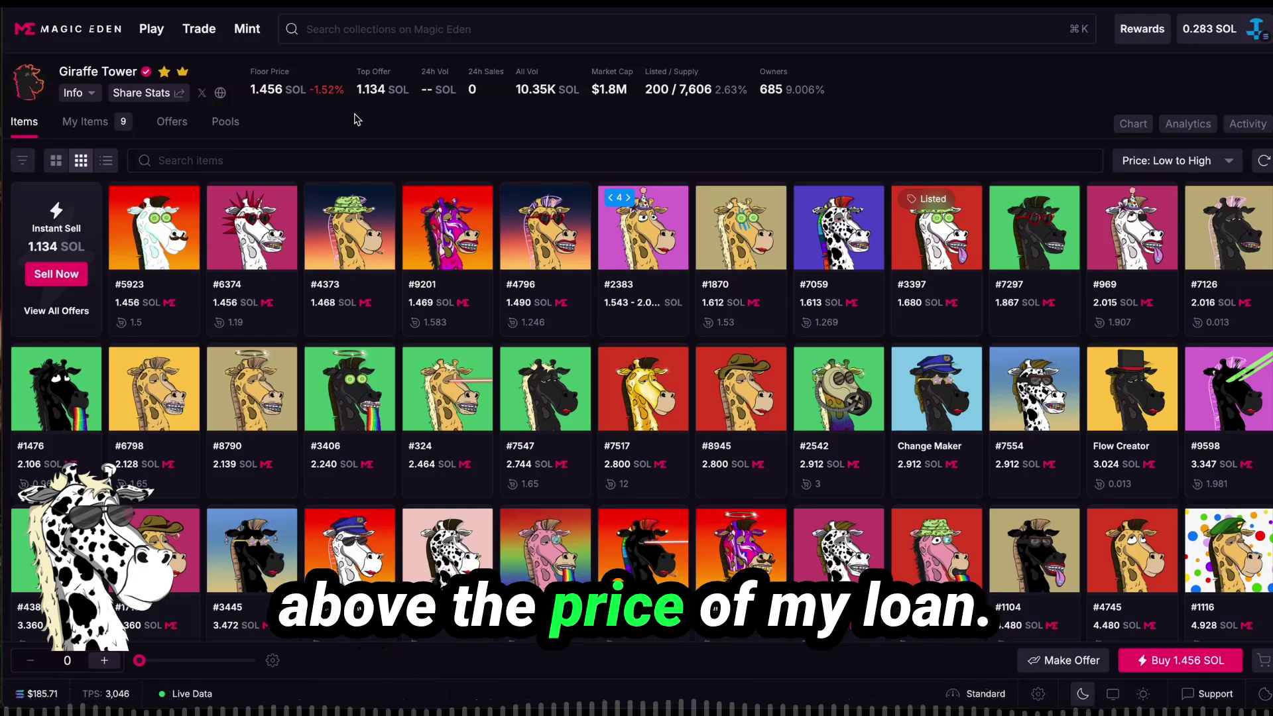
pyautogui.click(1248, 123)
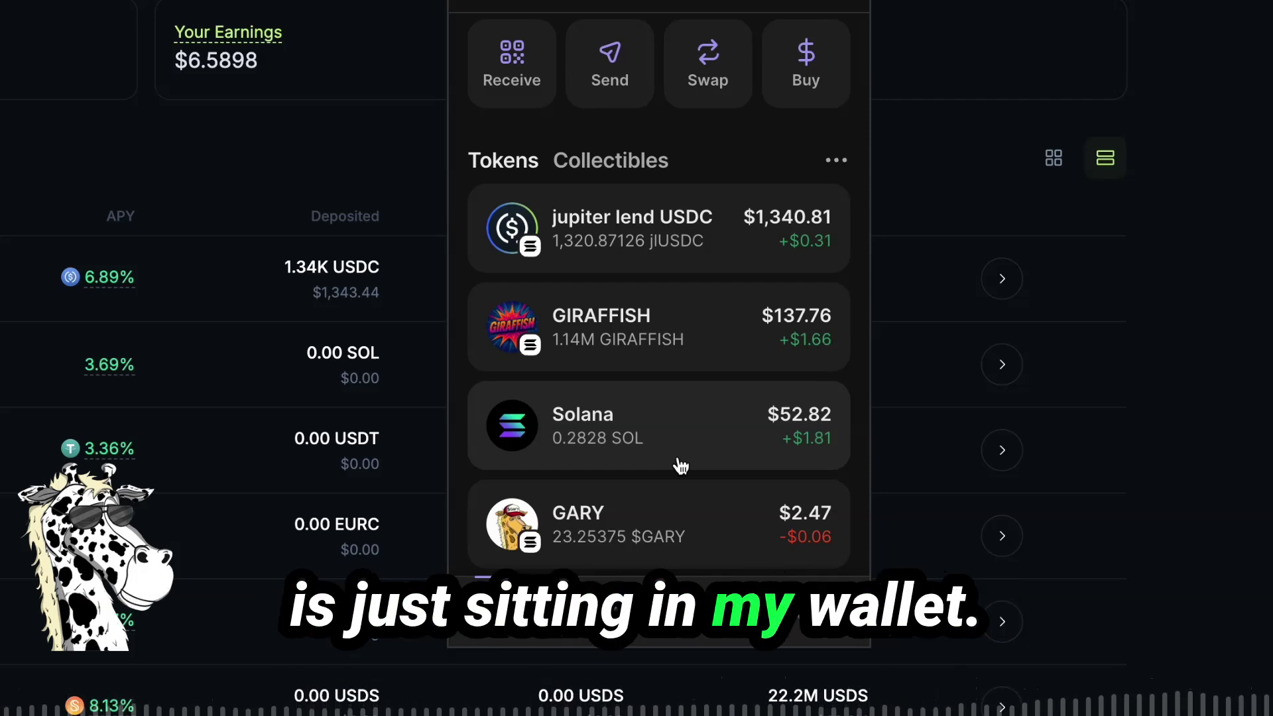
# Switch to Jupiter Lend and deposit 0.2 SOL from the wallet into the SOL earning vault
pyautogui.click(1267, 422)
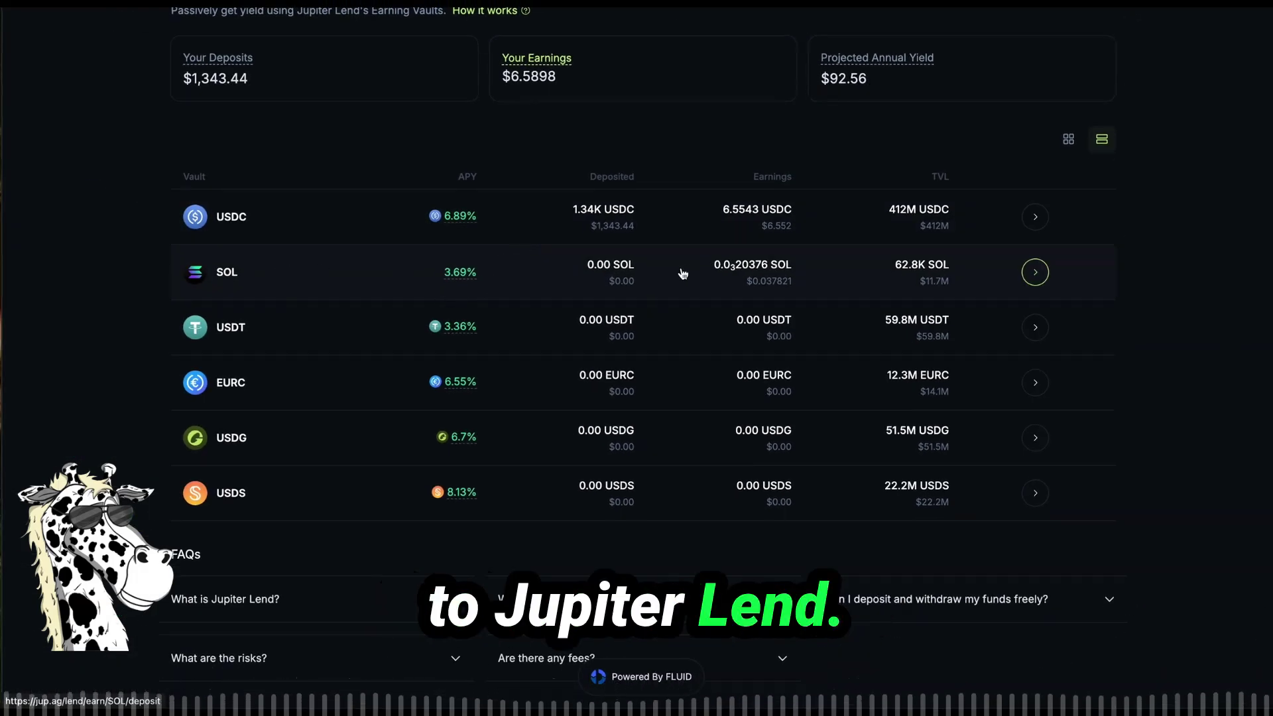
pyautogui.click(683, 273)
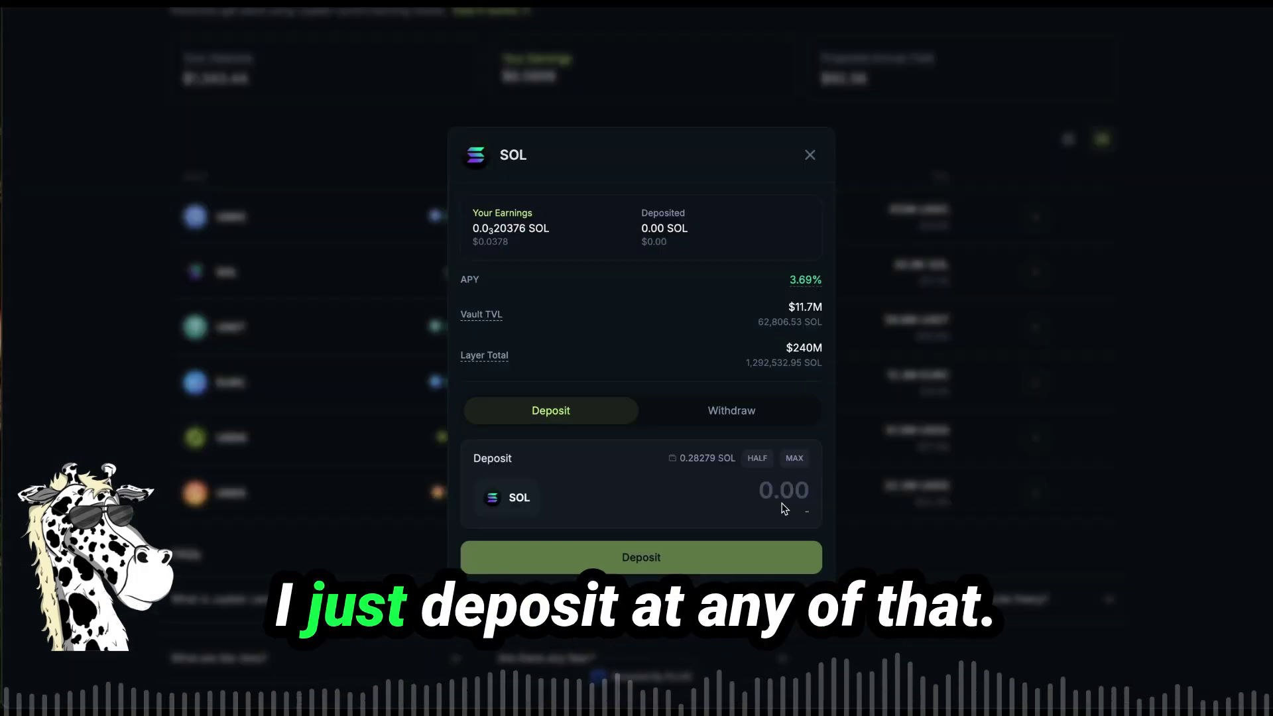
pyautogui.click(790, 490)
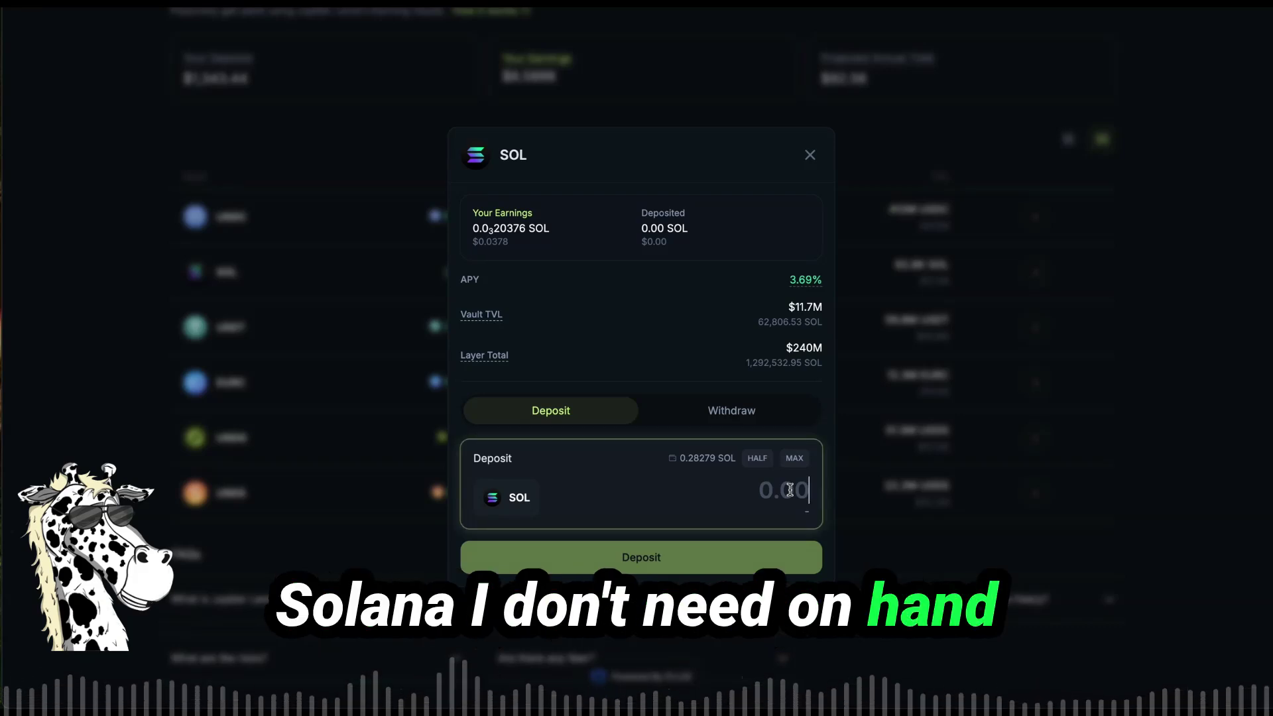
pyautogui.write('0.2')
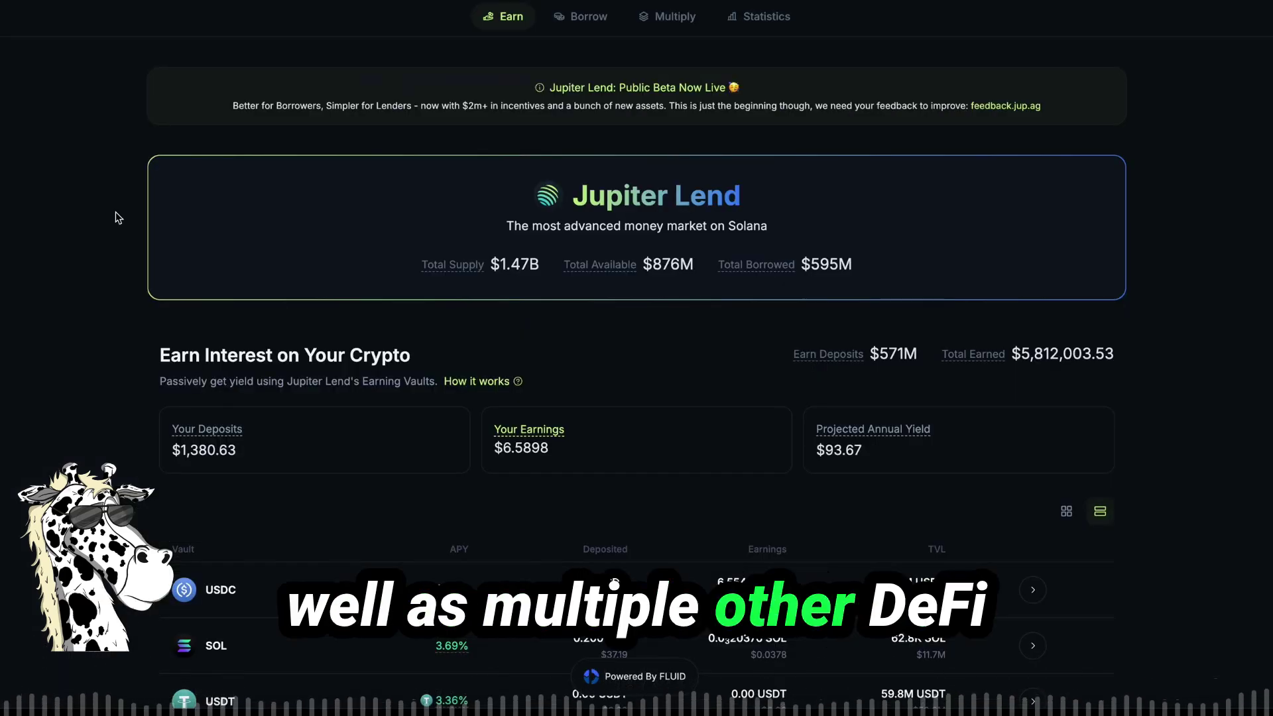
pyautogui.scroll(-1, 115, 213)
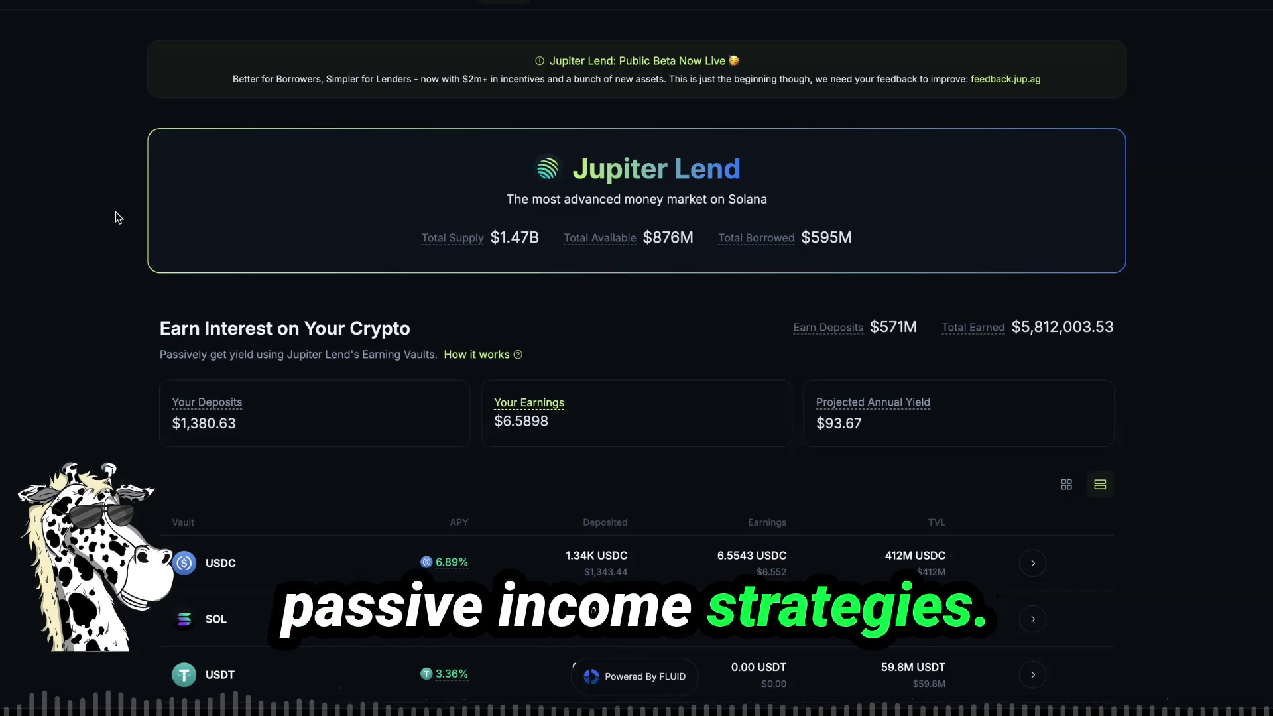